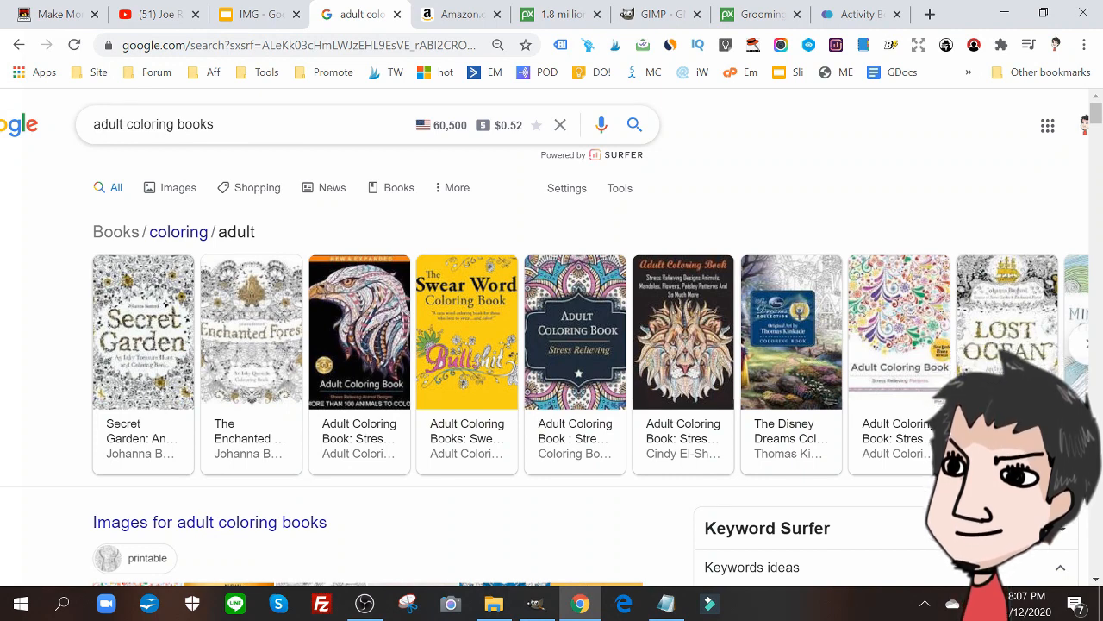
# Step: Examine the mandala coloring book covers in Amazon's results for "mandala for adults"
pyautogui.click(457, 14)
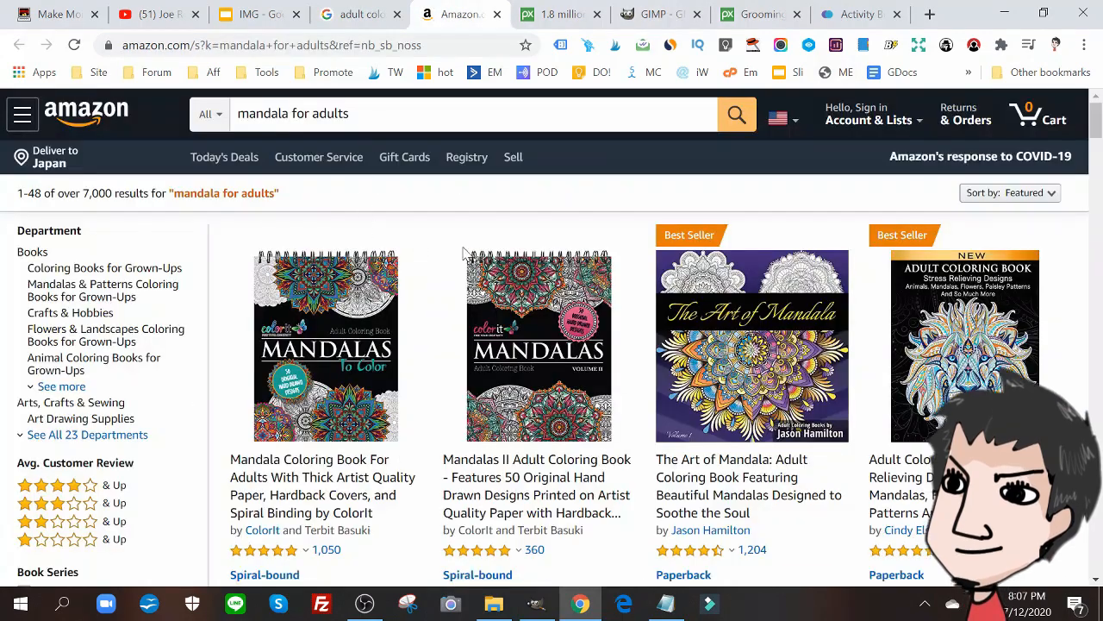
pyautogui.scroll(5, 679, 352)
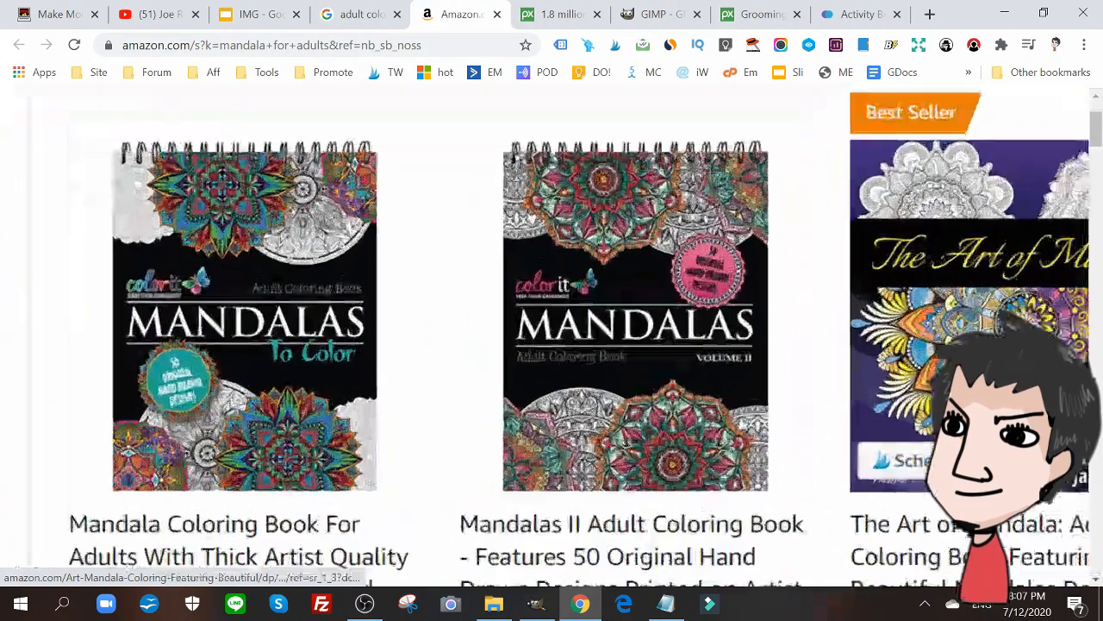
pyautogui.scroll(5, 743, 373)
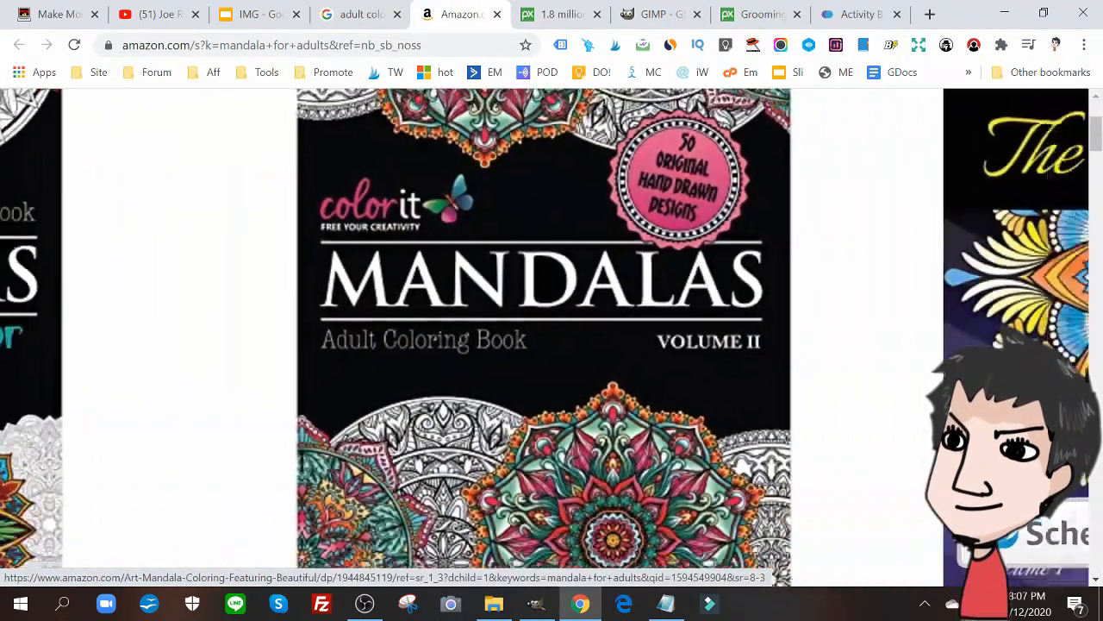
pyautogui.scroll(-5, 346, 296)
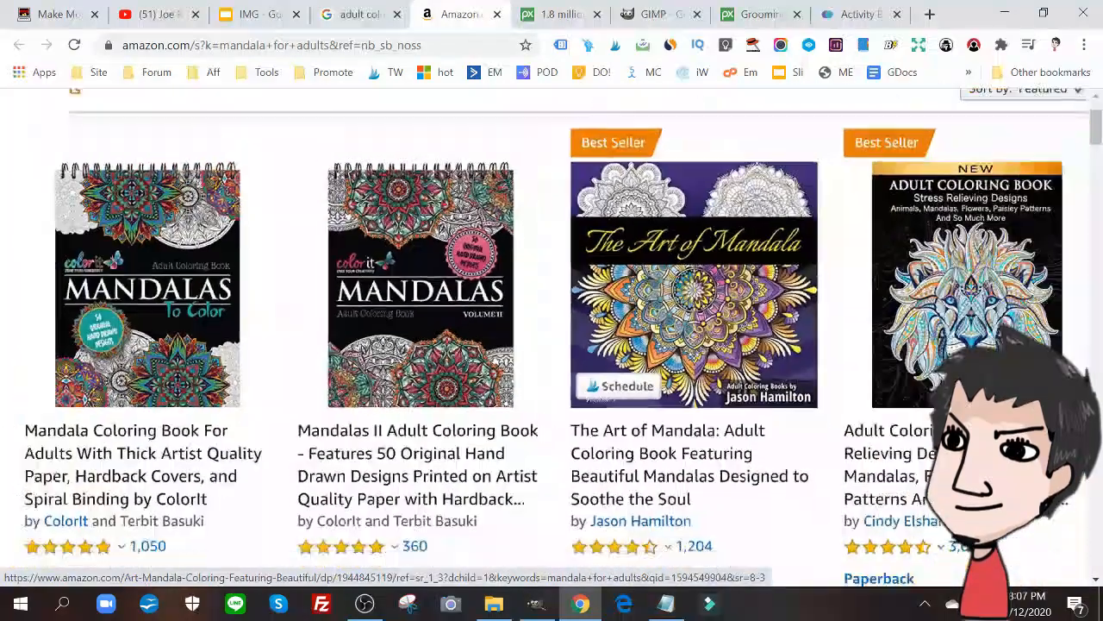
pyautogui.scroll(-2, 739, 353)
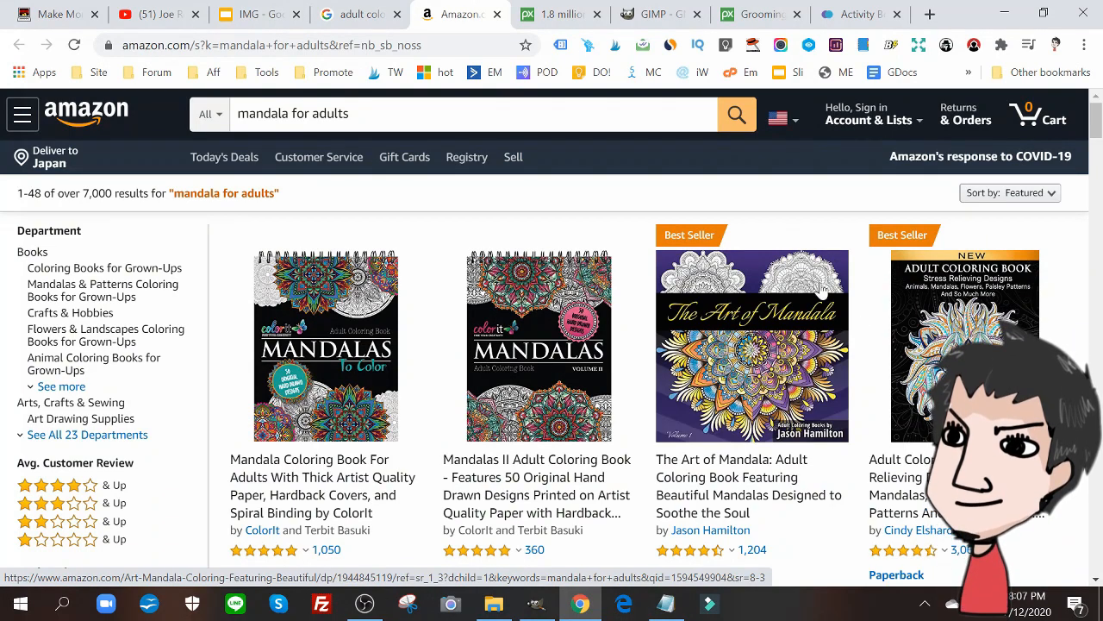
pyautogui.scroll(-8, 609, 289)
pyautogui.scroll(-8, 608, 289)
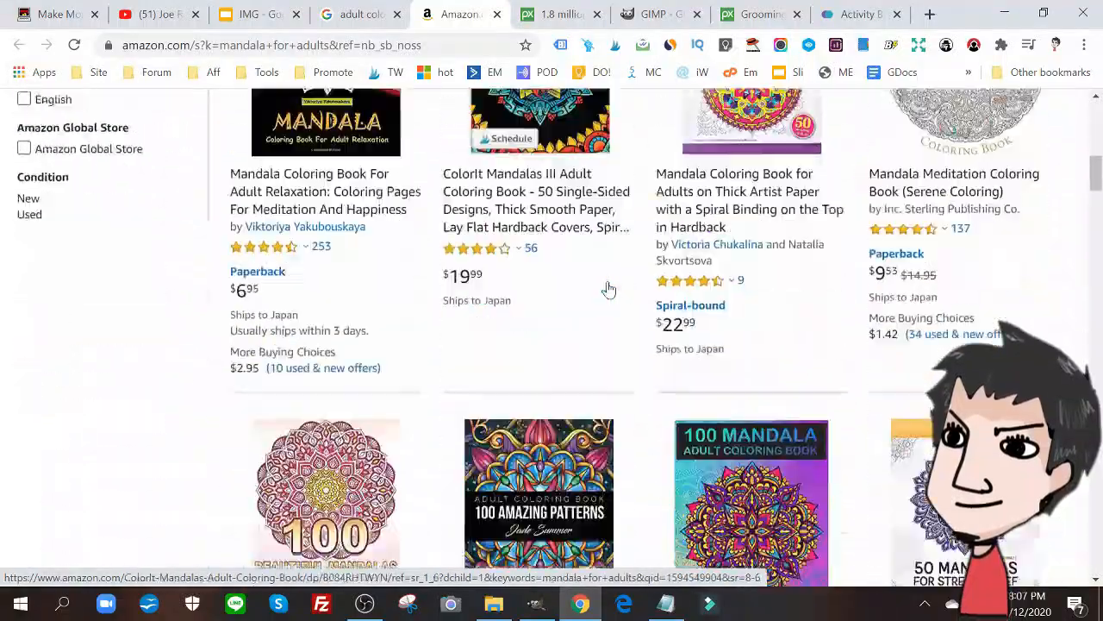
pyautogui.scroll(15, 609, 288)
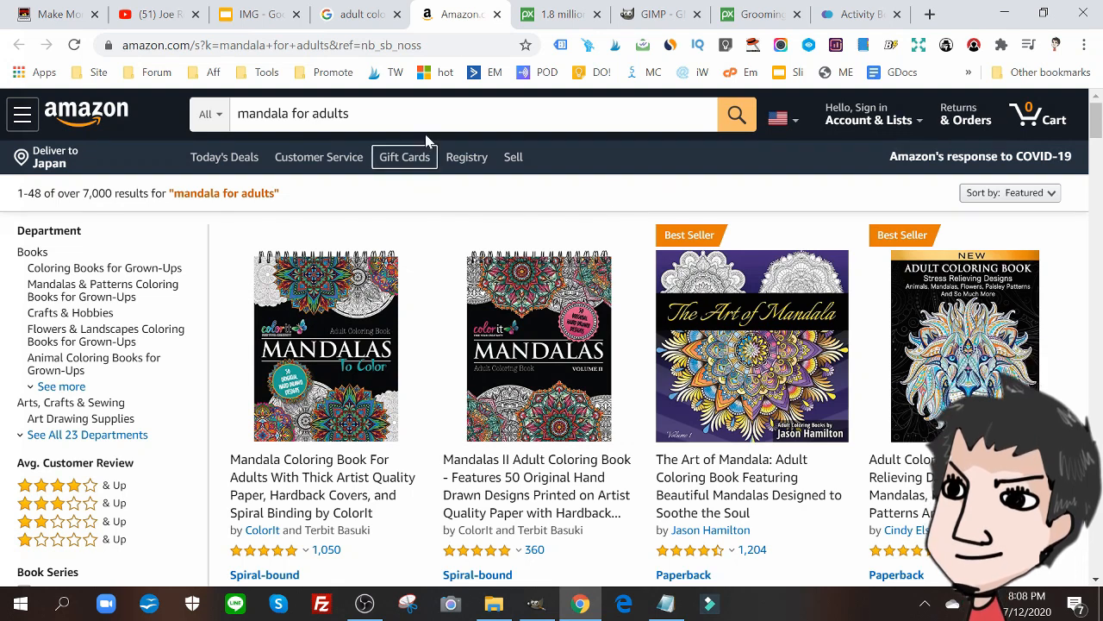
# Step: Switch to Pixabay and search its images for "mandala"
pyautogui.click(540, 9)
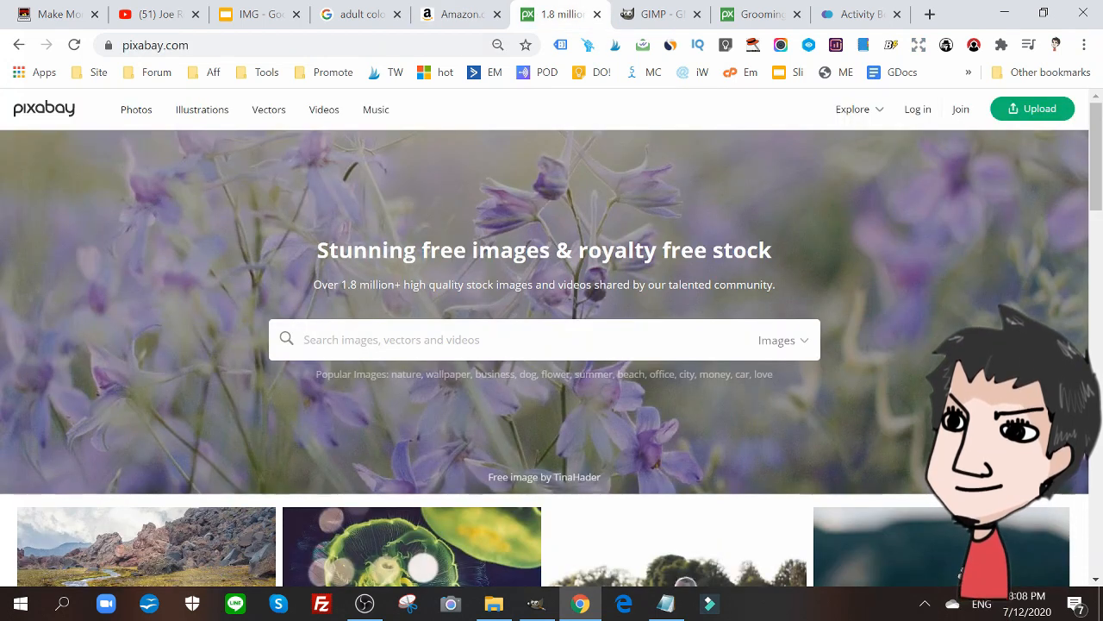
pyautogui.write('m')
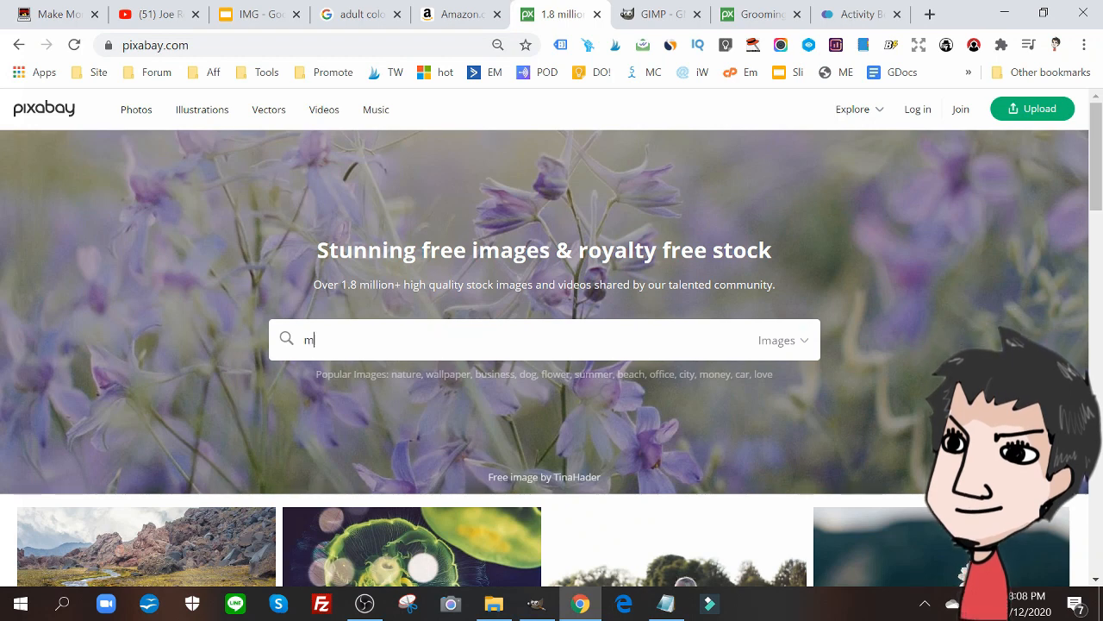
pyautogui.write('andala')
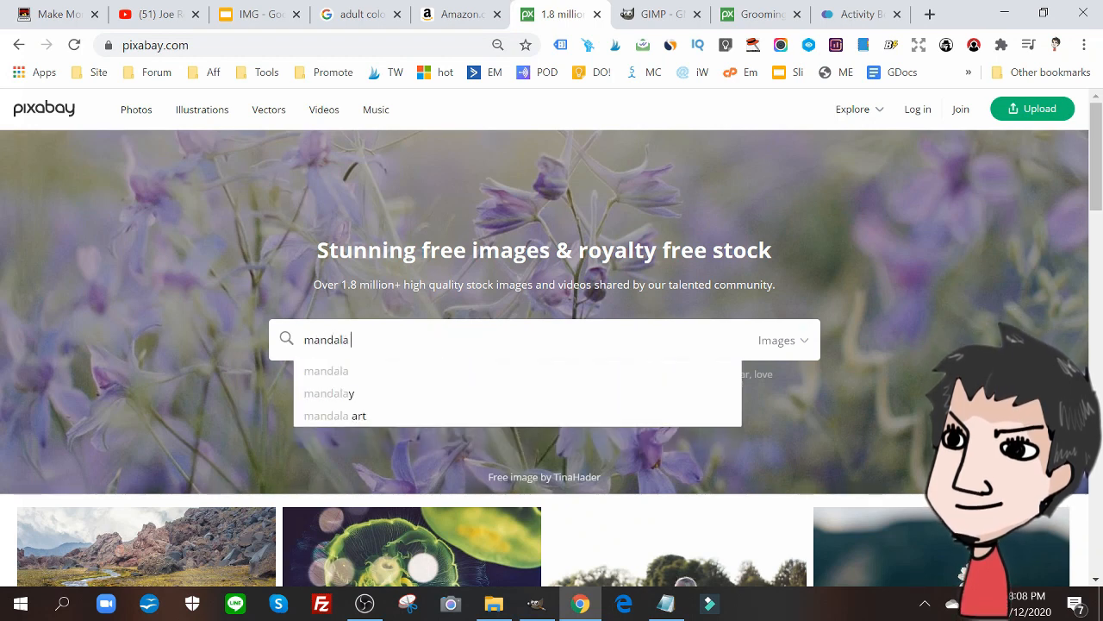
pyautogui.press('Return')
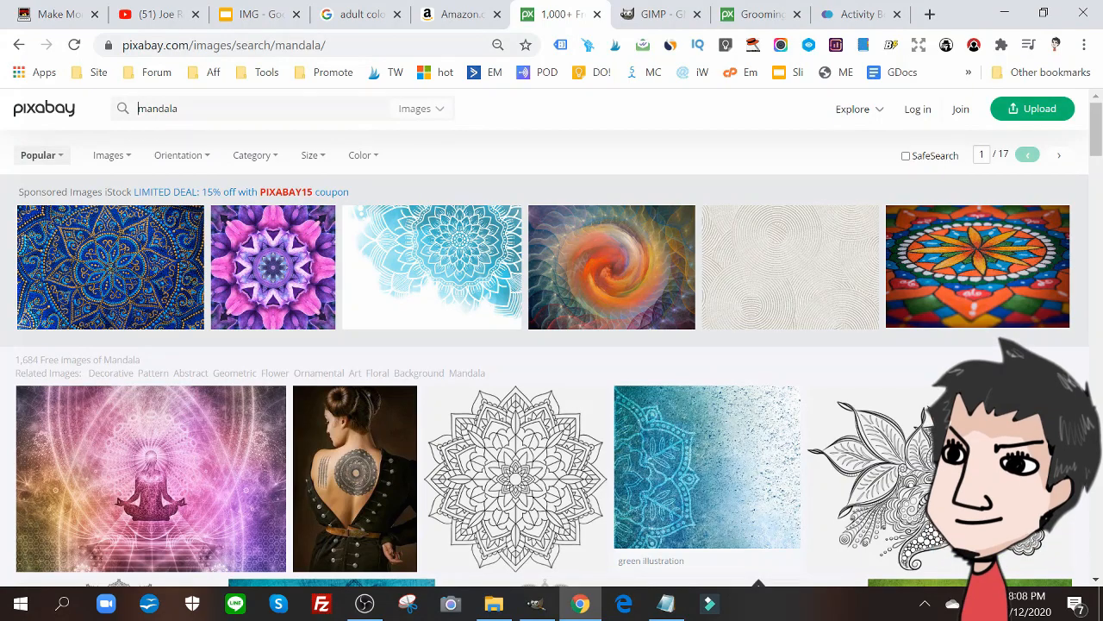
# Step: Filter the mandala results to illustrations with the Transparent and Black and white color options
pyautogui.scroll(5, 551, 345)
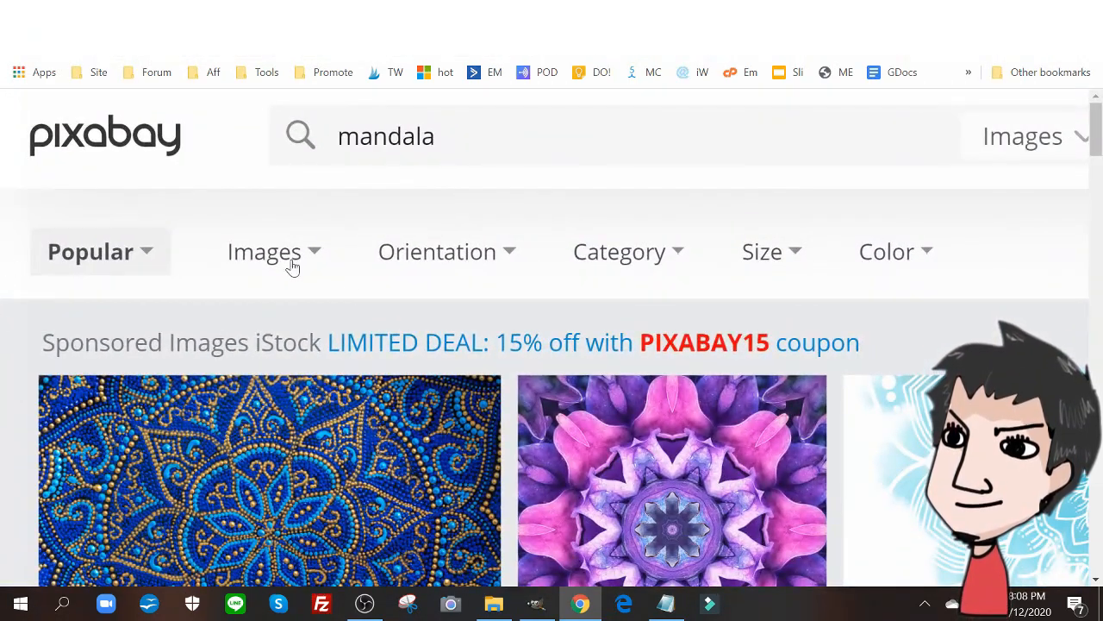
pyautogui.click(294, 268)
pyautogui.click(335, 490)
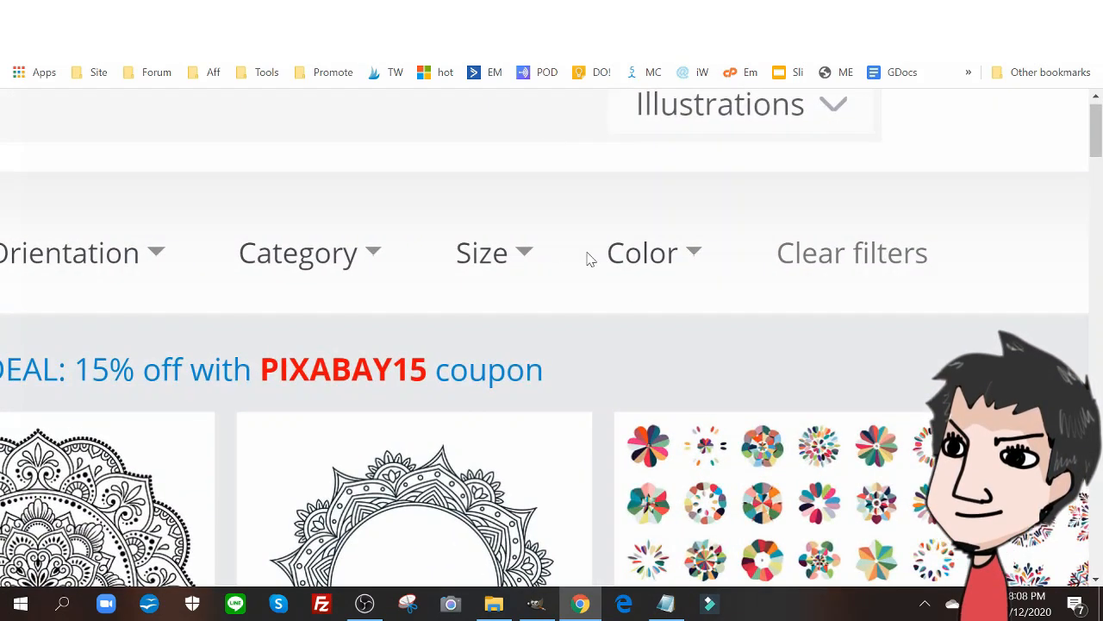
pyautogui.click(670, 253)
pyautogui.click(655, 334)
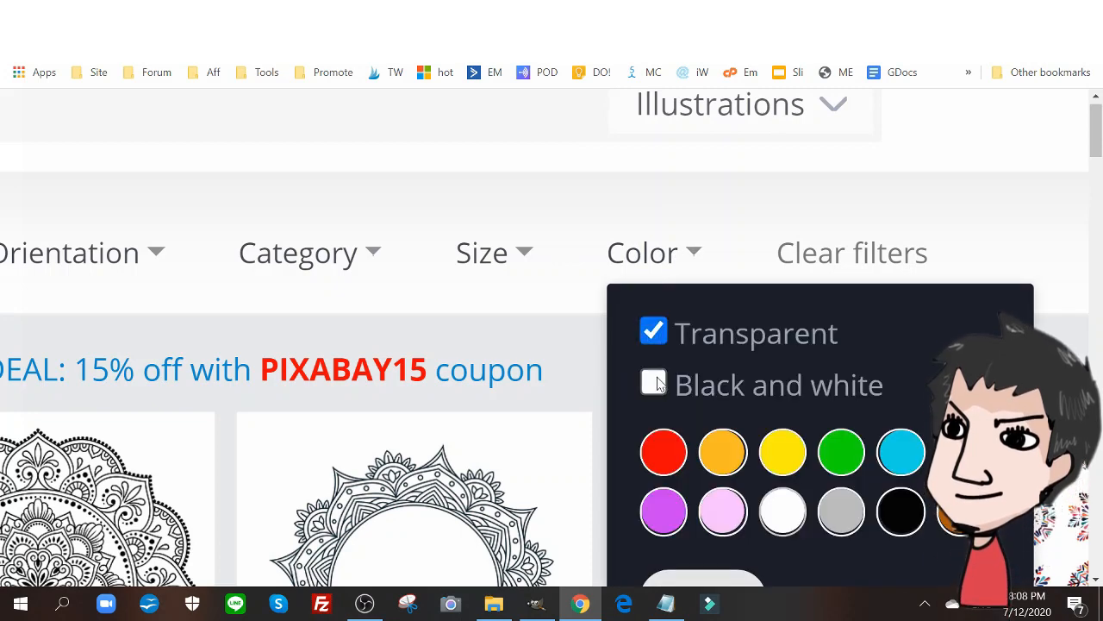
pyautogui.click(653, 384)
pyautogui.scroll(-3, 794, 238)
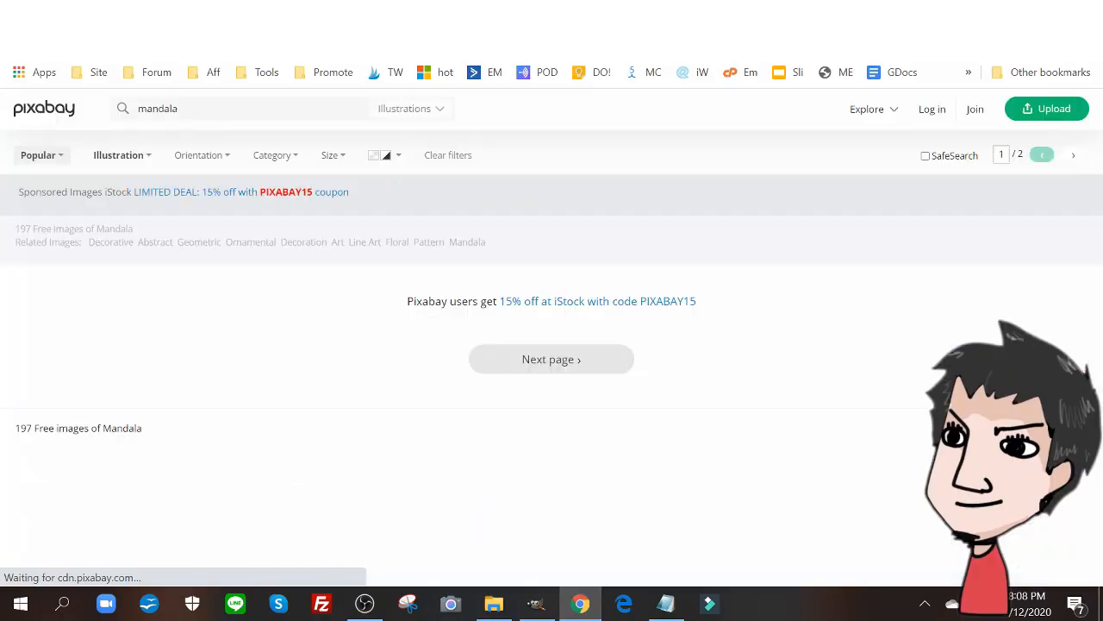
# Step: Look through the filtered black-and-white mandala illustrations for designs suitable for a coloring book
pyautogui.scroll(-10, 552, 336)
pyautogui.scroll(-10, 552, 336)
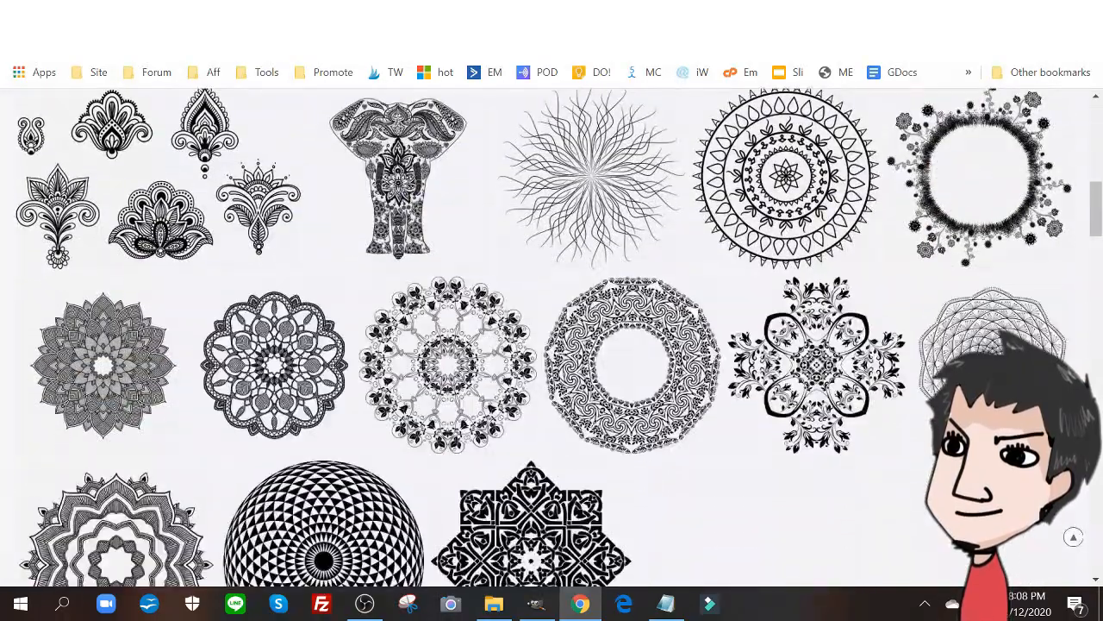
pyautogui.scroll(10, 552, 336)
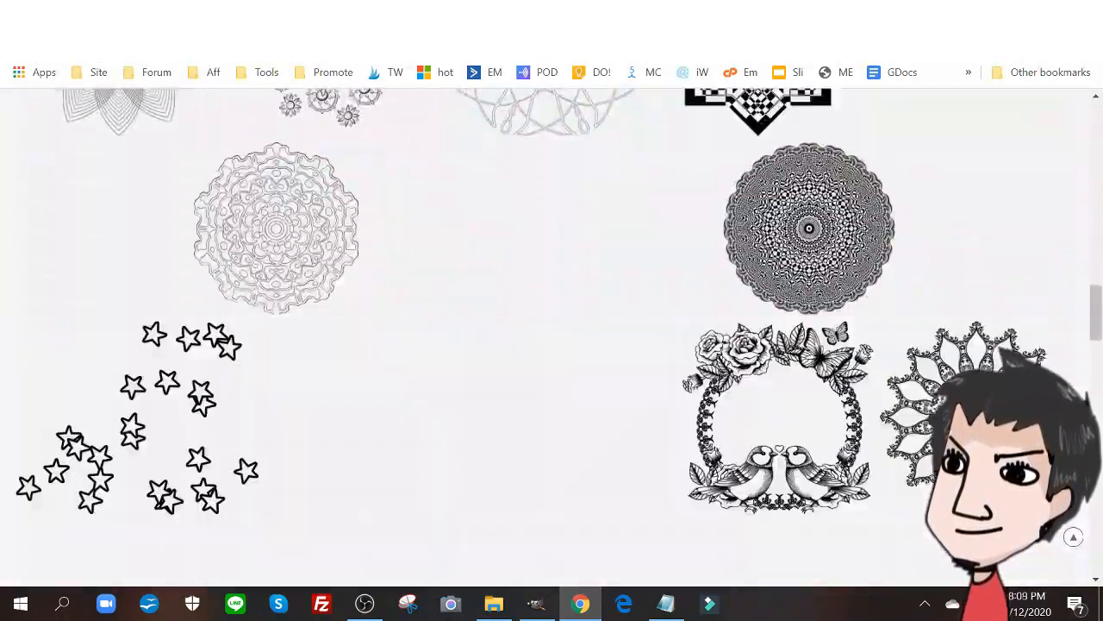
pyautogui.scroll(5, 552, 336)
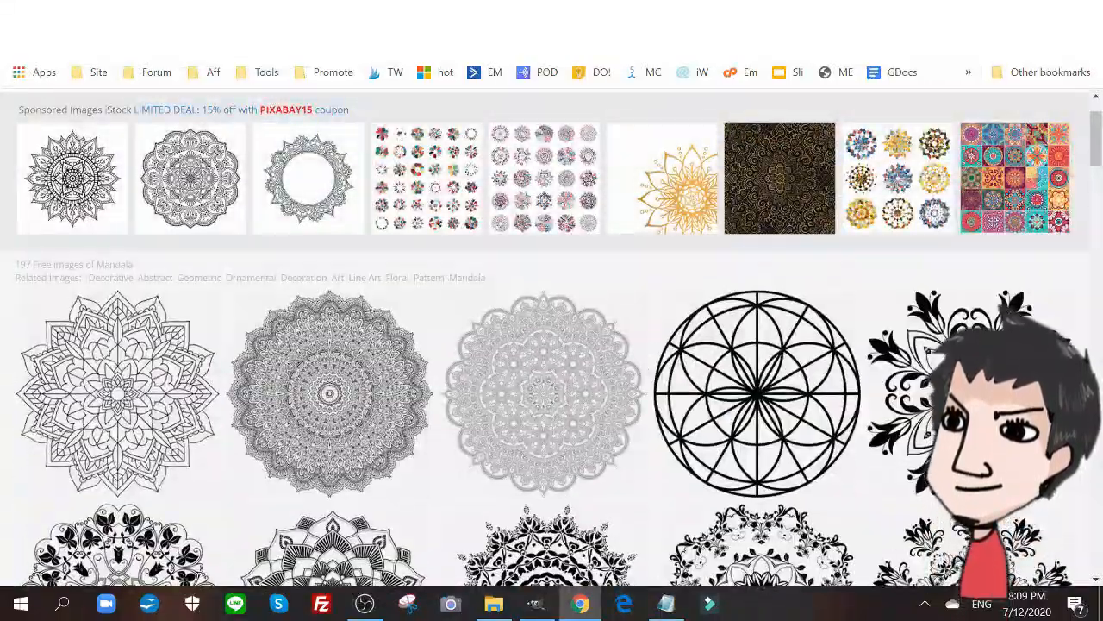
pyautogui.scroll(-10, 551, 336)
pyautogui.scroll(-10, 551, 336)
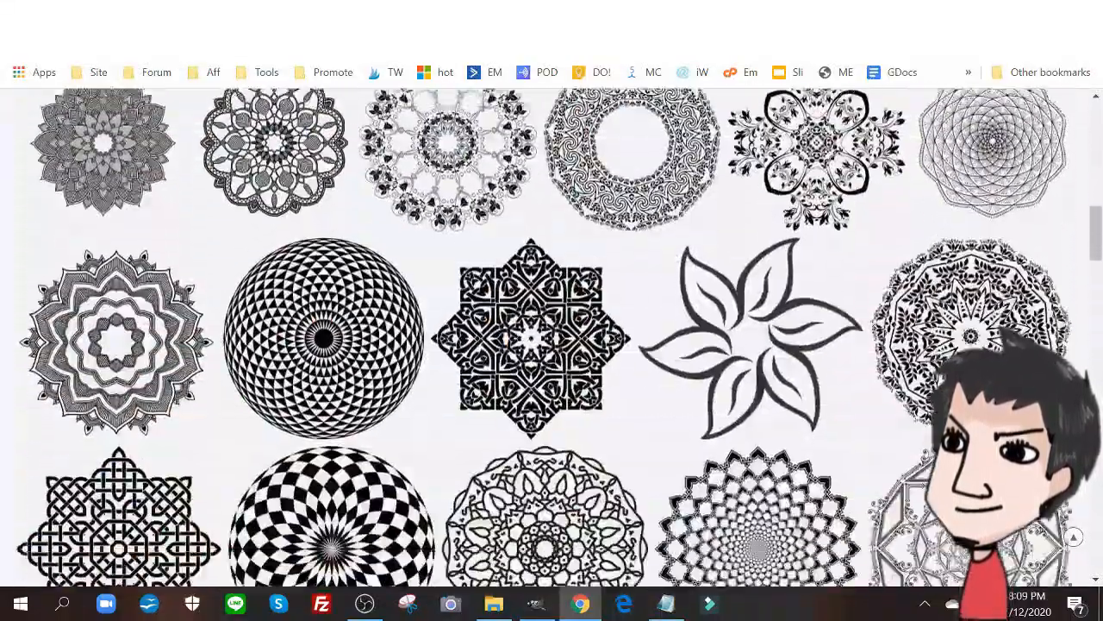
pyautogui.scroll(-5, 552, 336)
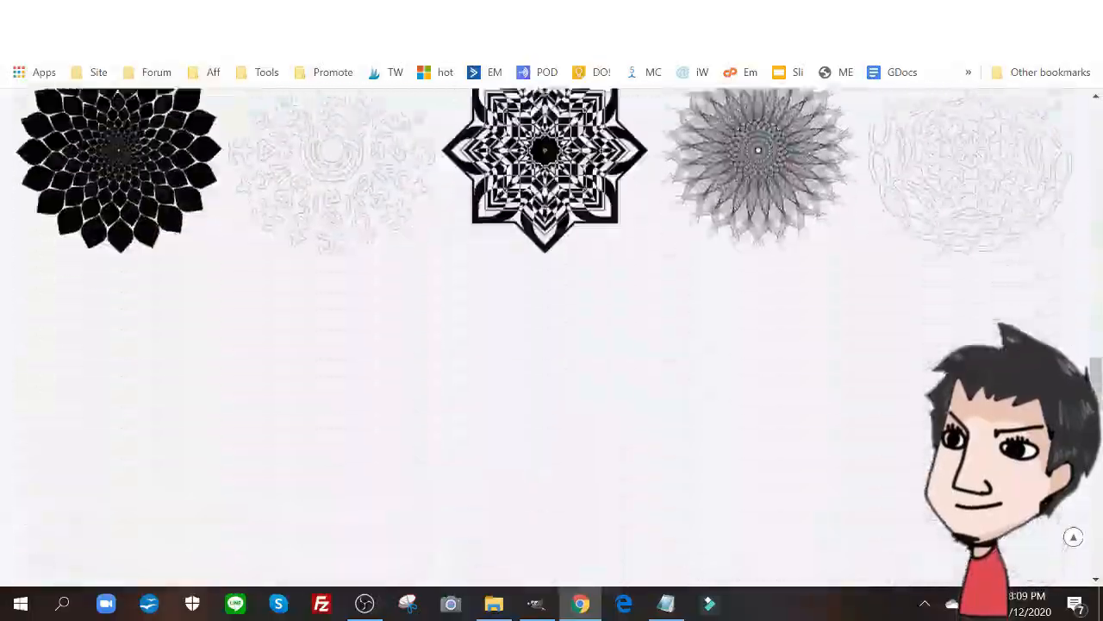
pyautogui.scroll(8, 551, 336)
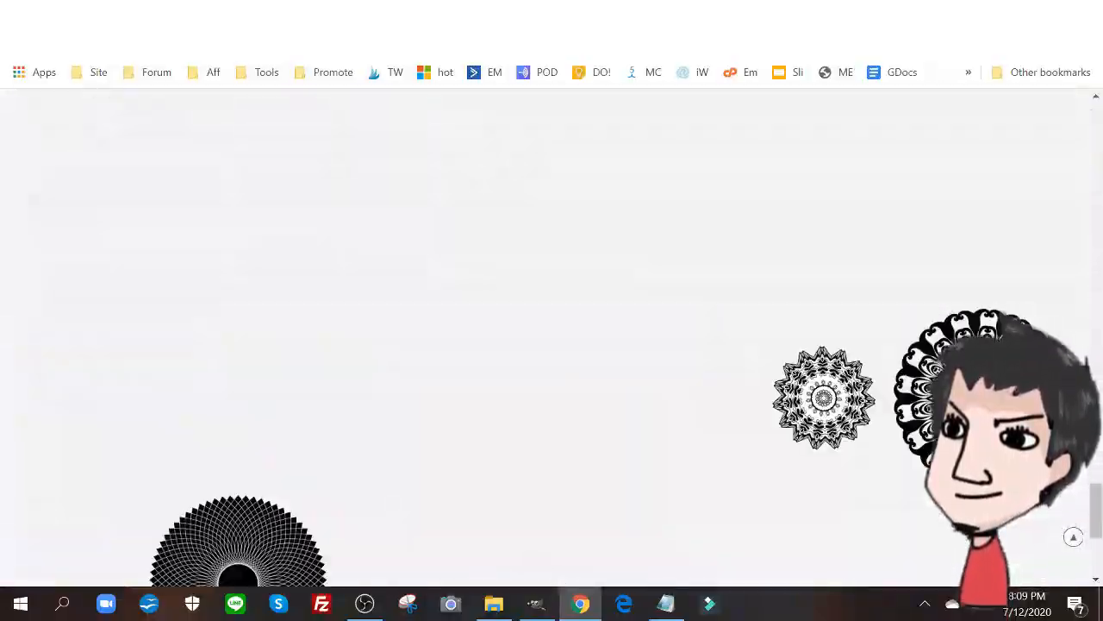
pyautogui.scroll(20, 552, 336)
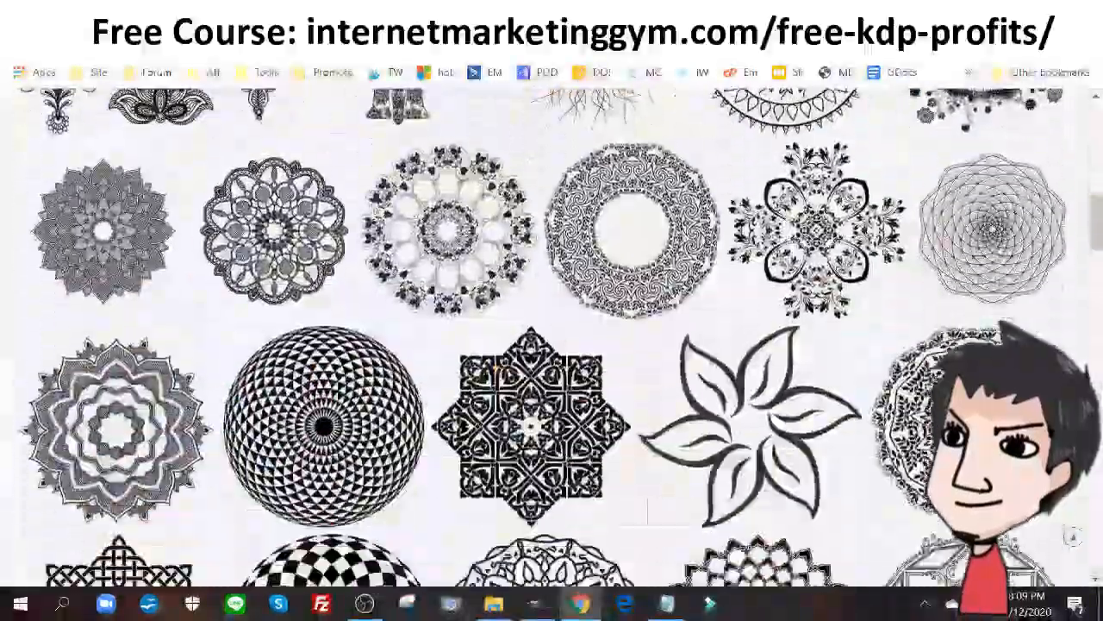
pyautogui.scroll(10, 552, 336)
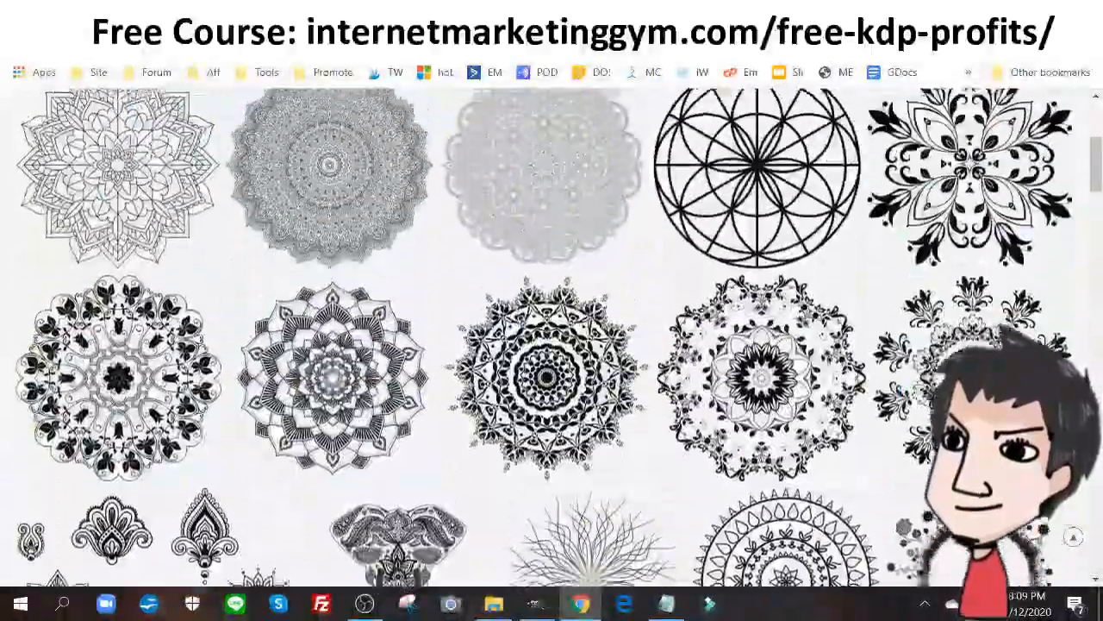
pyautogui.scroll(-3, 552, 336)
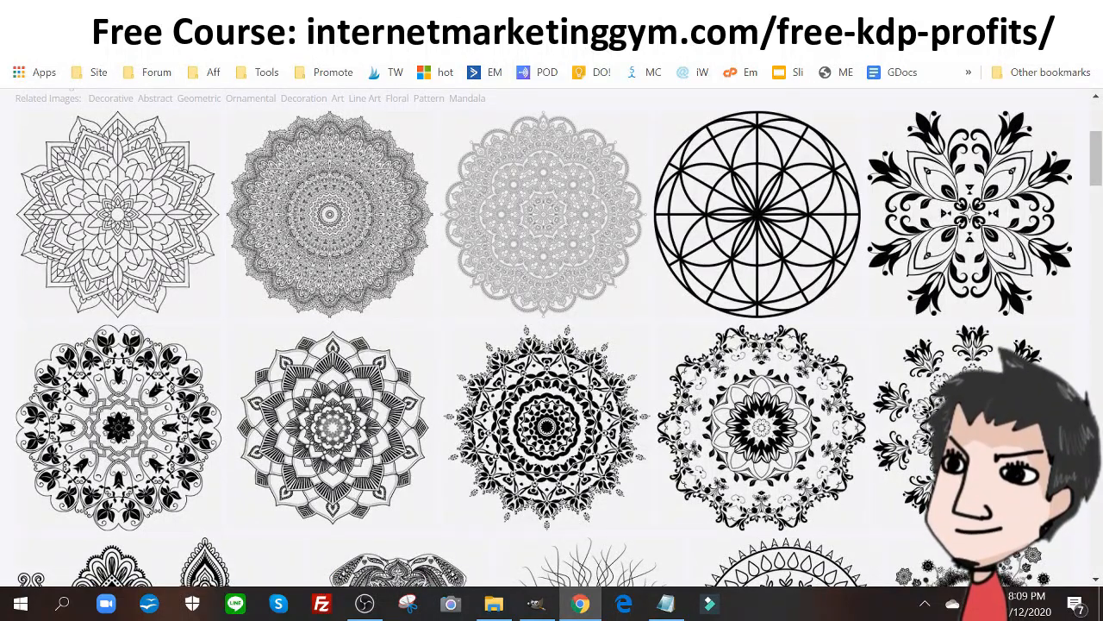
# Step: Show the GIMP website, switch to the GIMP program and reposition its floating toolbox
pyautogui.click(651, 14)
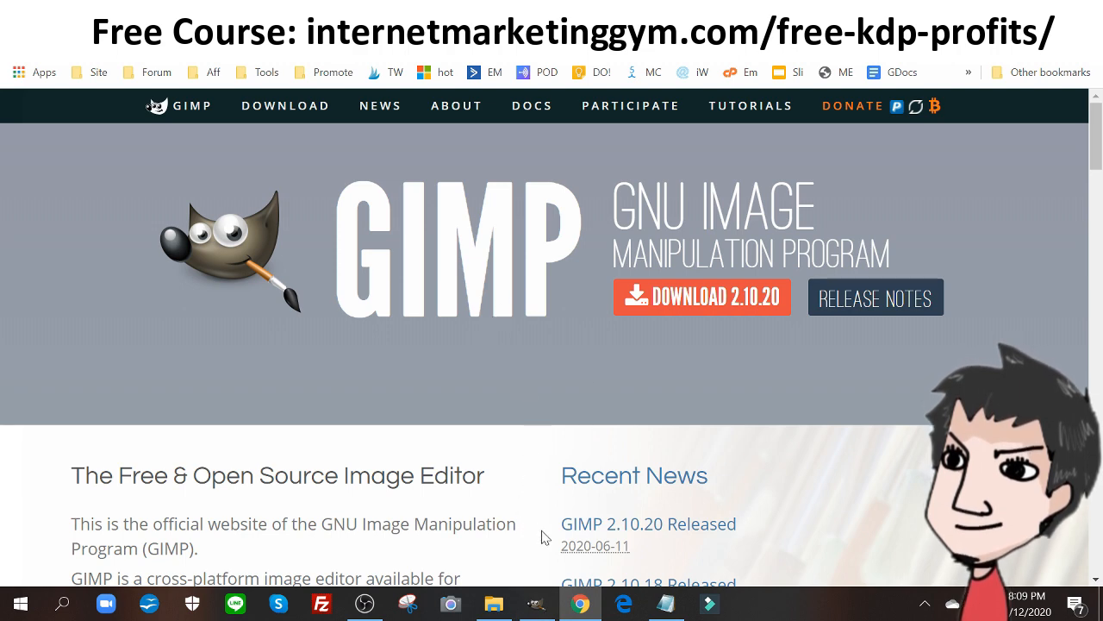
pyautogui.click(536, 604)
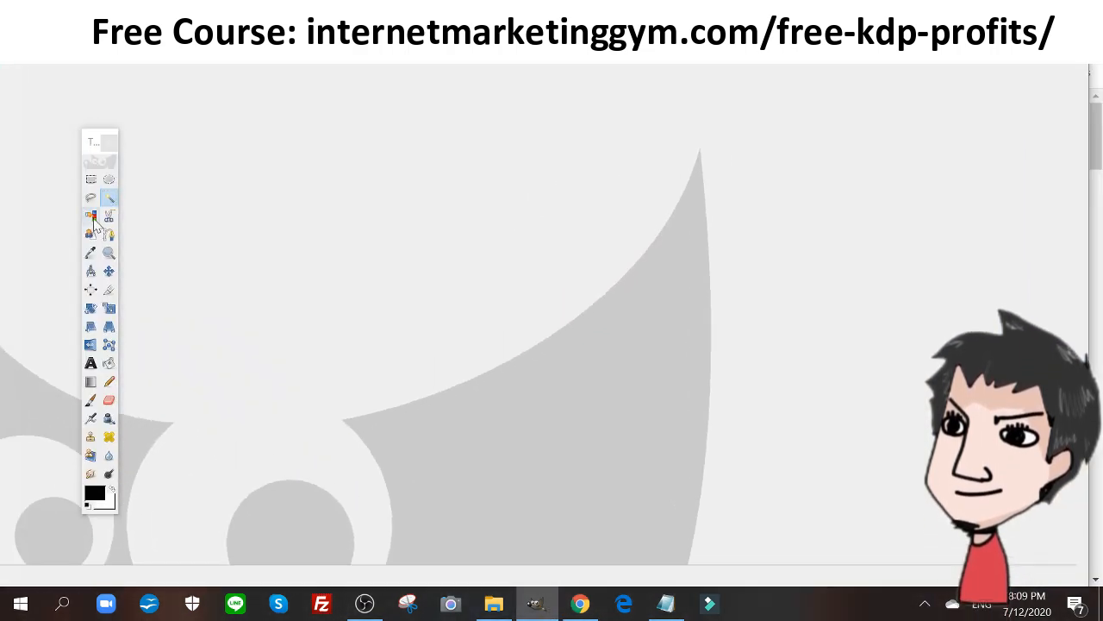
pyautogui.moveTo(98, 140); pyautogui.dragTo(172, 101)
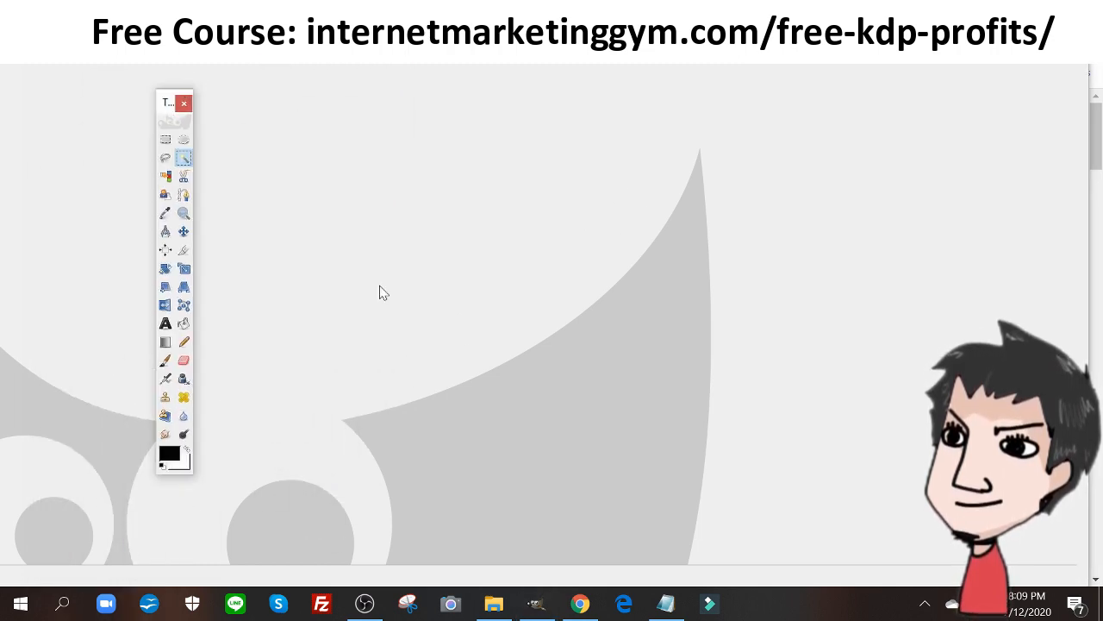
# Step: Open decorative-1782008_1280 (1).png from the Downloads folder as an image in GIMP
pyautogui.click(488, 605)
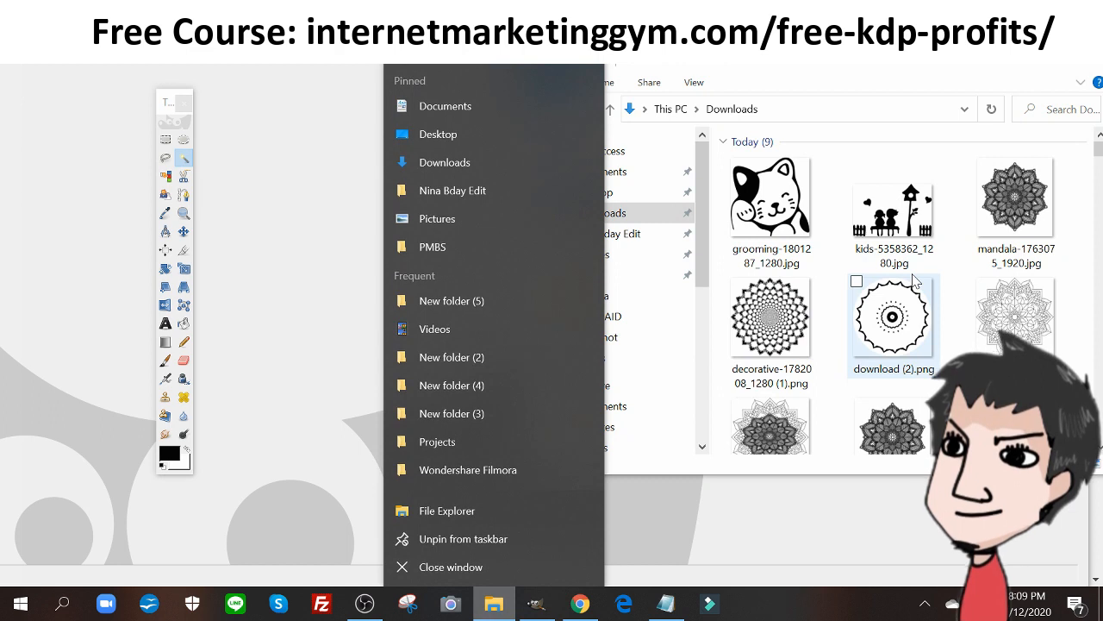
pyautogui.click(868, 91)
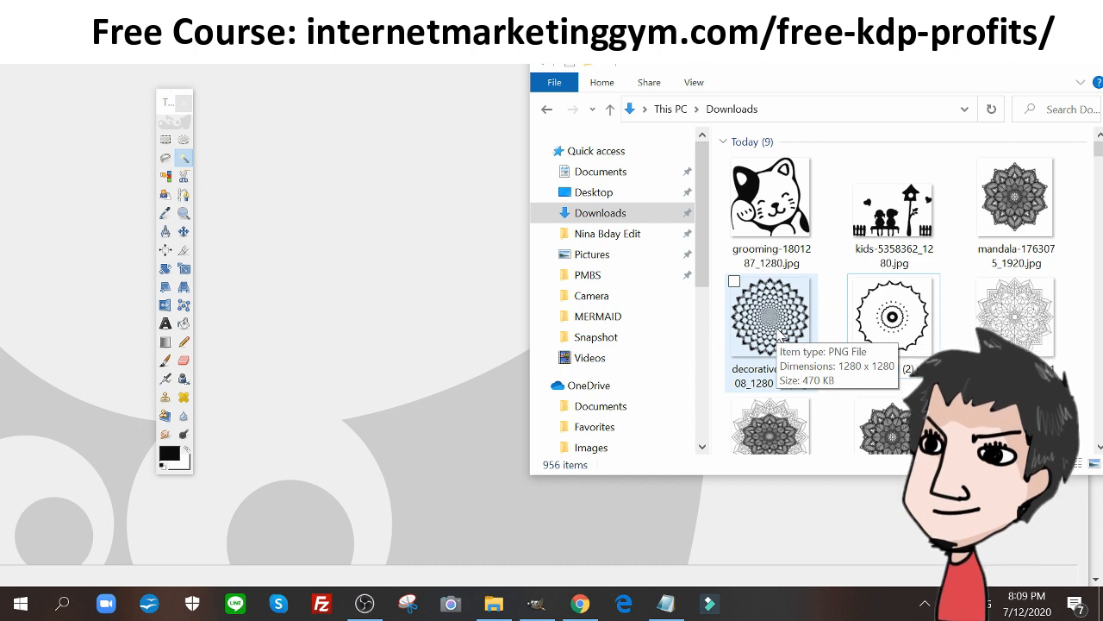
pyautogui.click(793, 311)
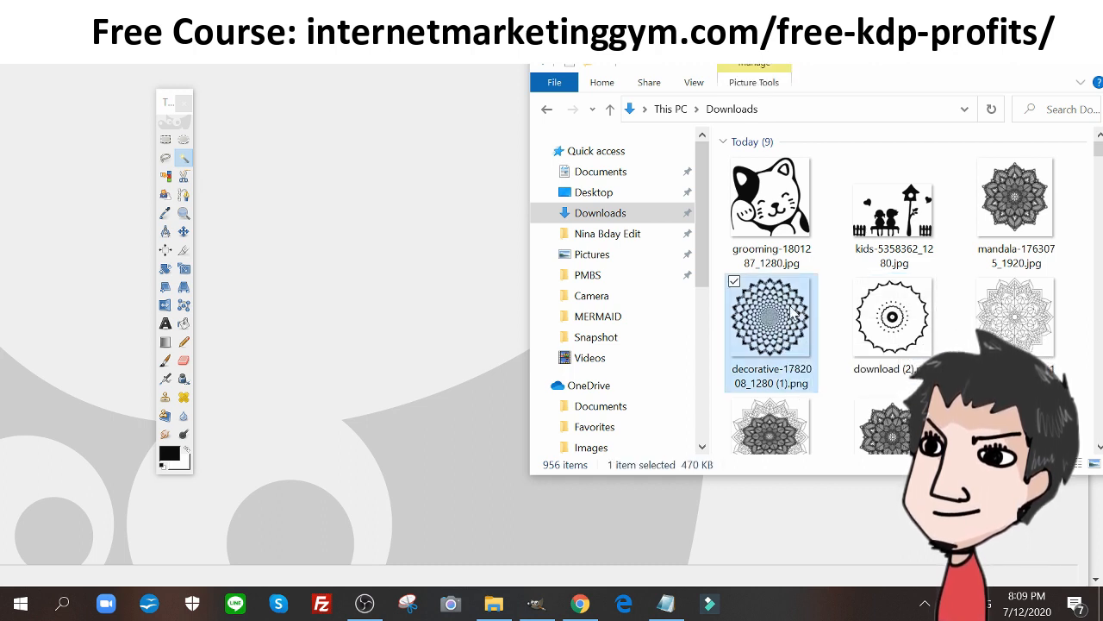
pyautogui.moveTo(793, 314); pyautogui.dragTo(423, 290)
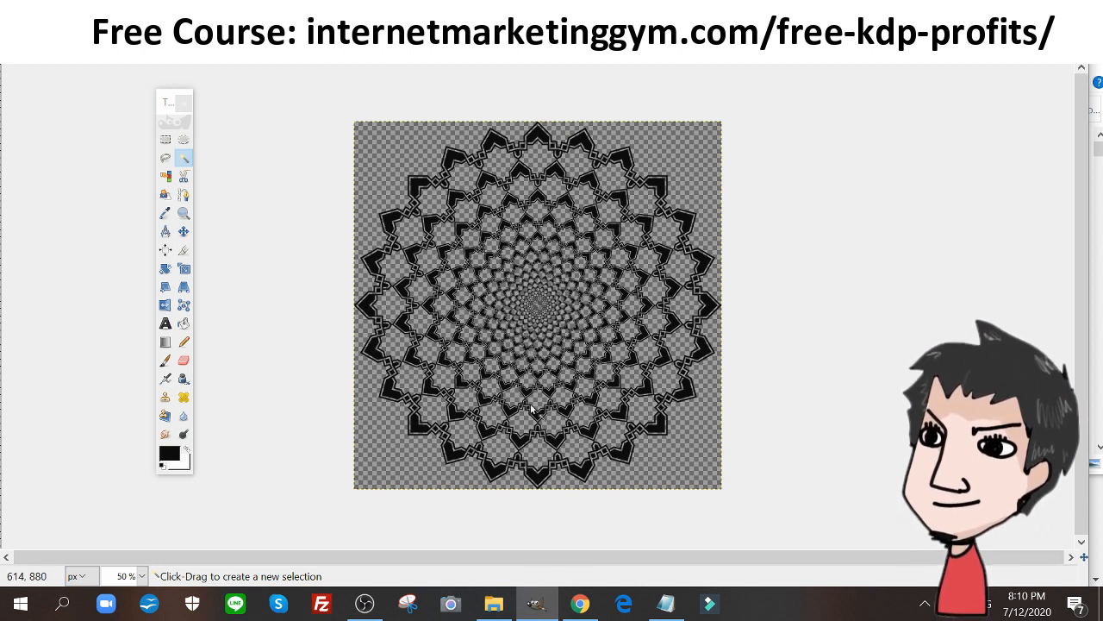
# Step: Add floral-2746540_1280.png from the Downloads folder on top of the decorative mandala in GIMP
pyautogui.click(494, 603)
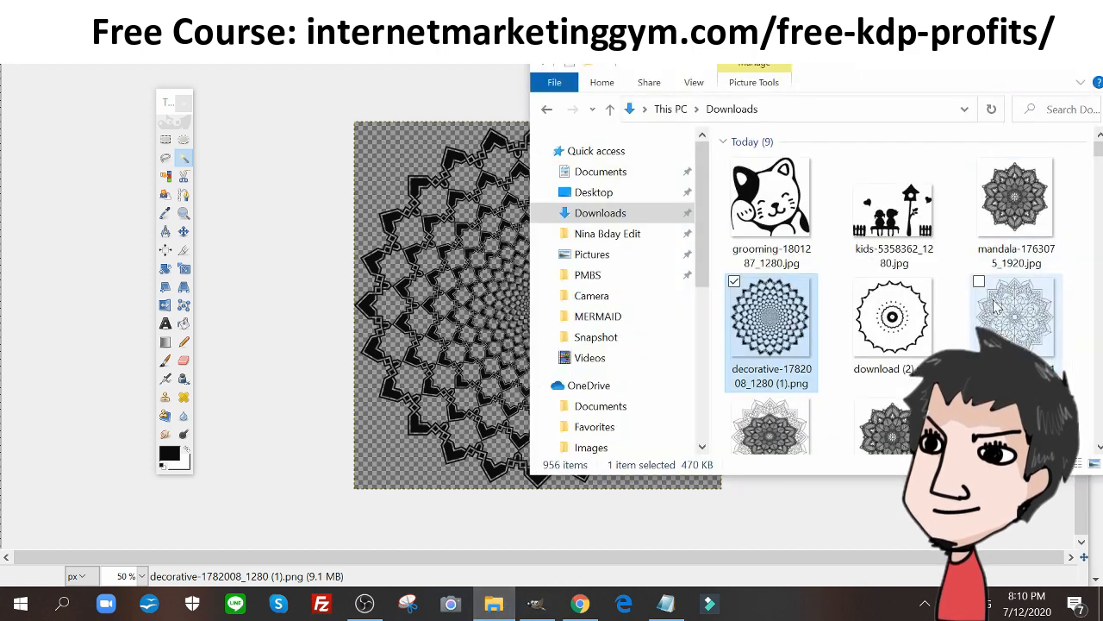
pyautogui.moveTo(897, 71); pyautogui.dragTo(916, 71)
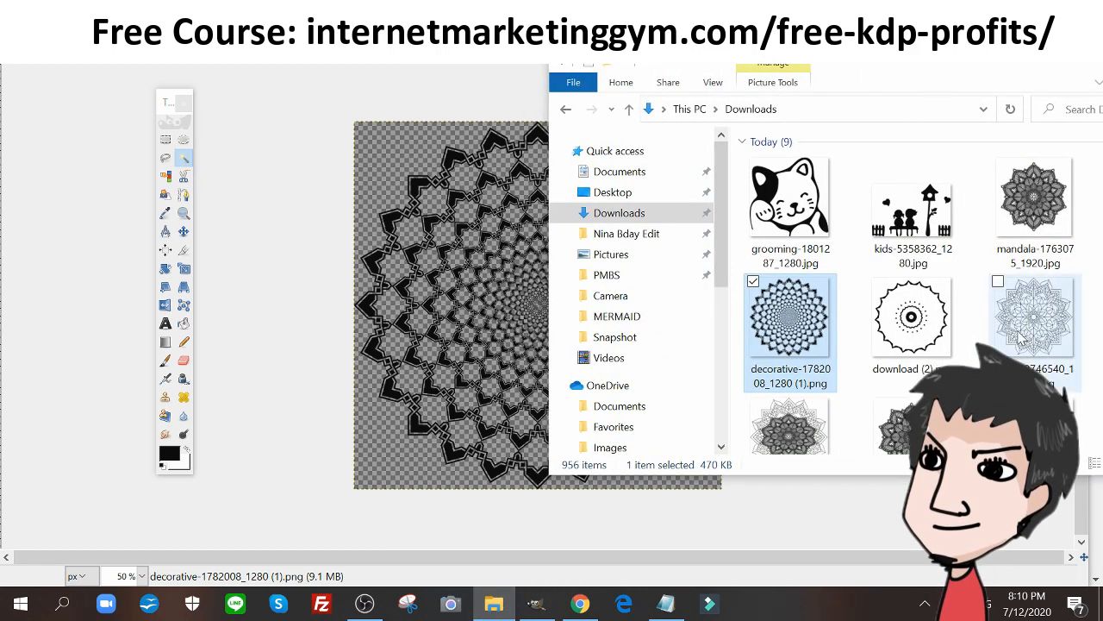
pyautogui.moveTo(1034, 312); pyautogui.dragTo(476, 328)
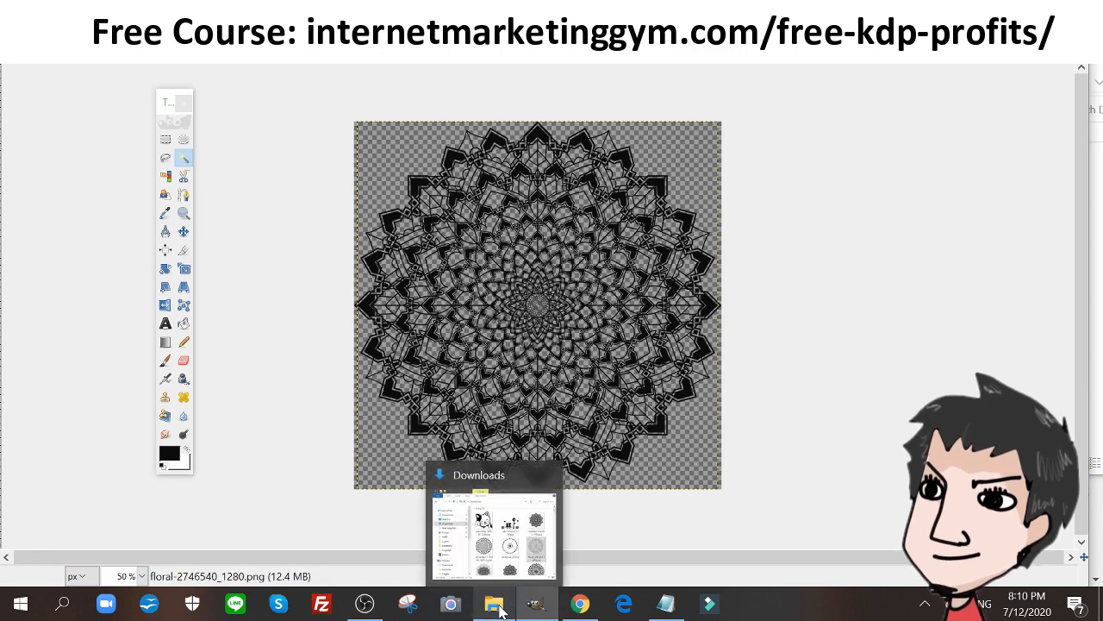
# Step: Add download (2).png from the Downloads folder on top of the combined mandalas in GIMP
pyautogui.click(502, 534)
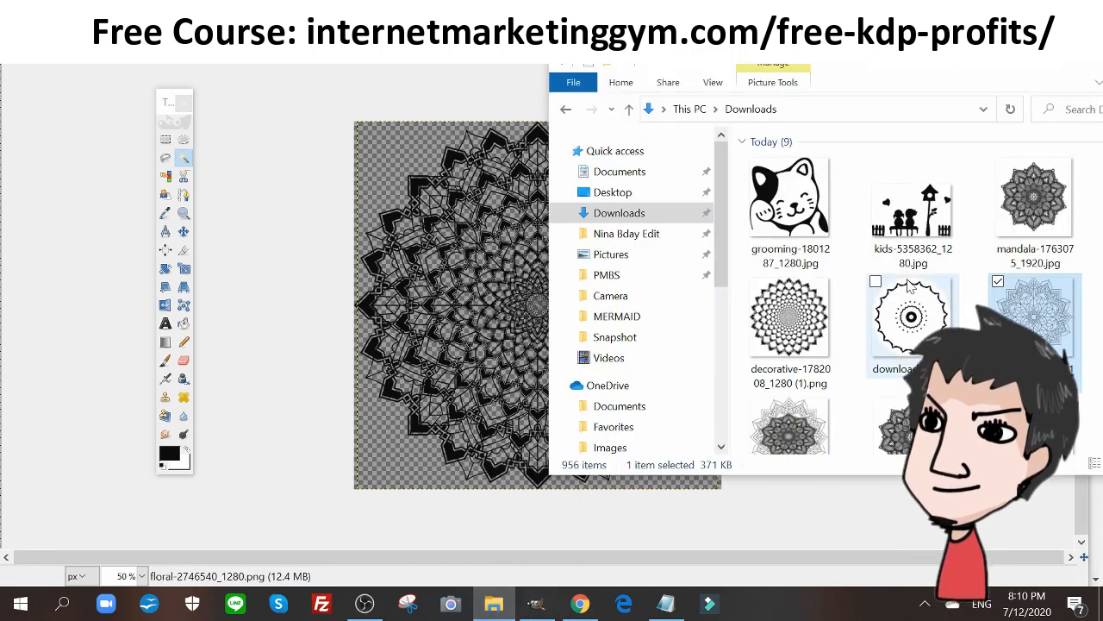
pyautogui.moveTo(916, 74); pyautogui.dragTo(962, 75)
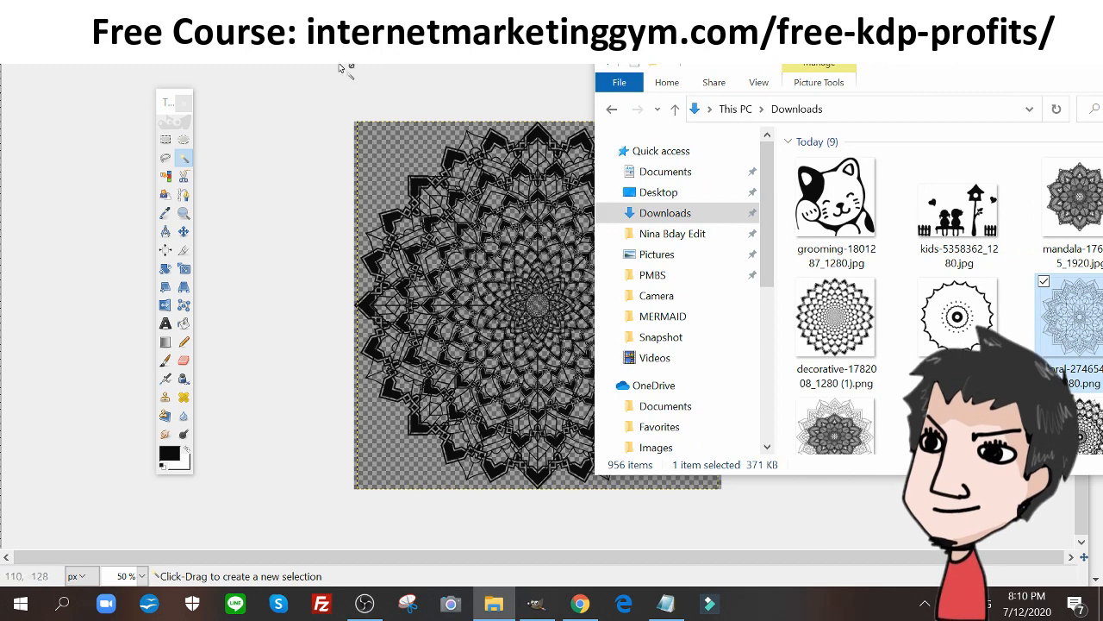
pyautogui.click(33, 56)
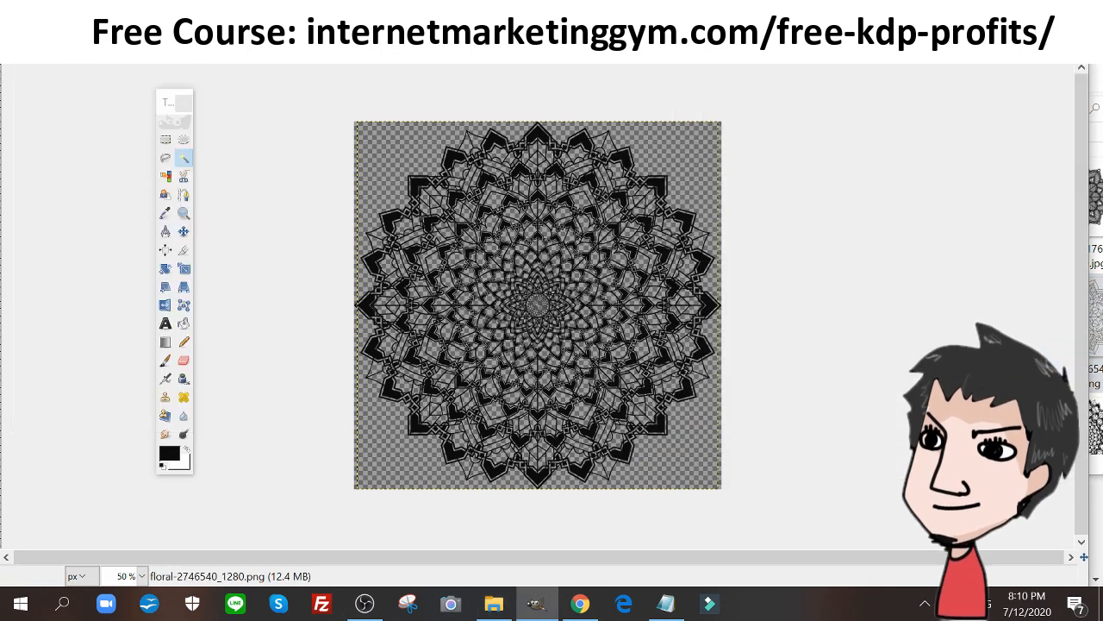
pyautogui.click(64, 57)
pyautogui.moveTo(32, 62)
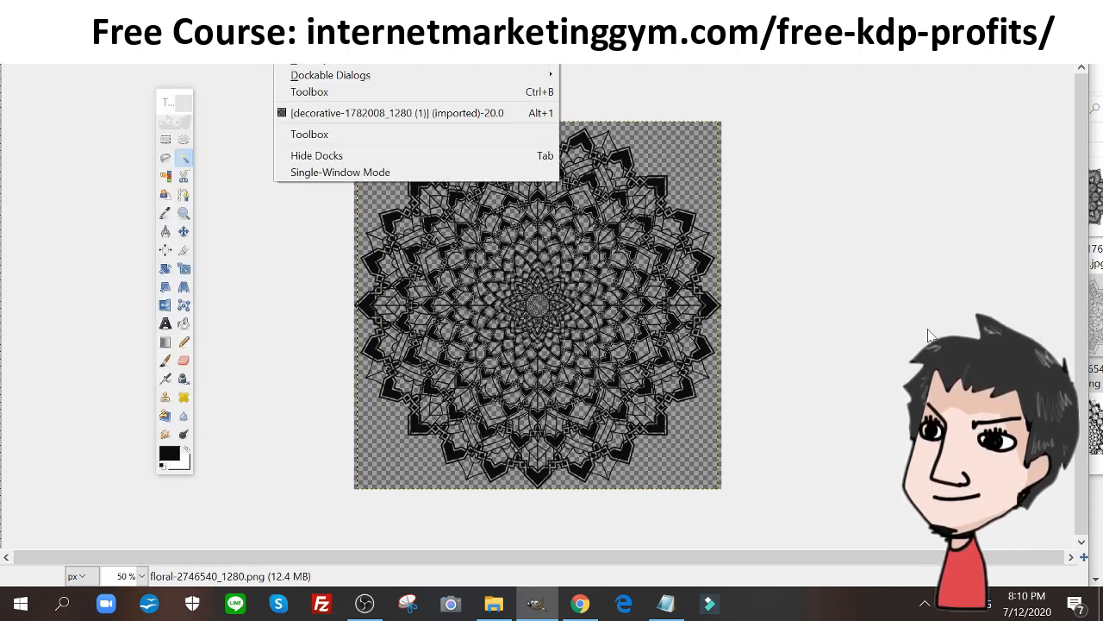
pyautogui.click(494, 604)
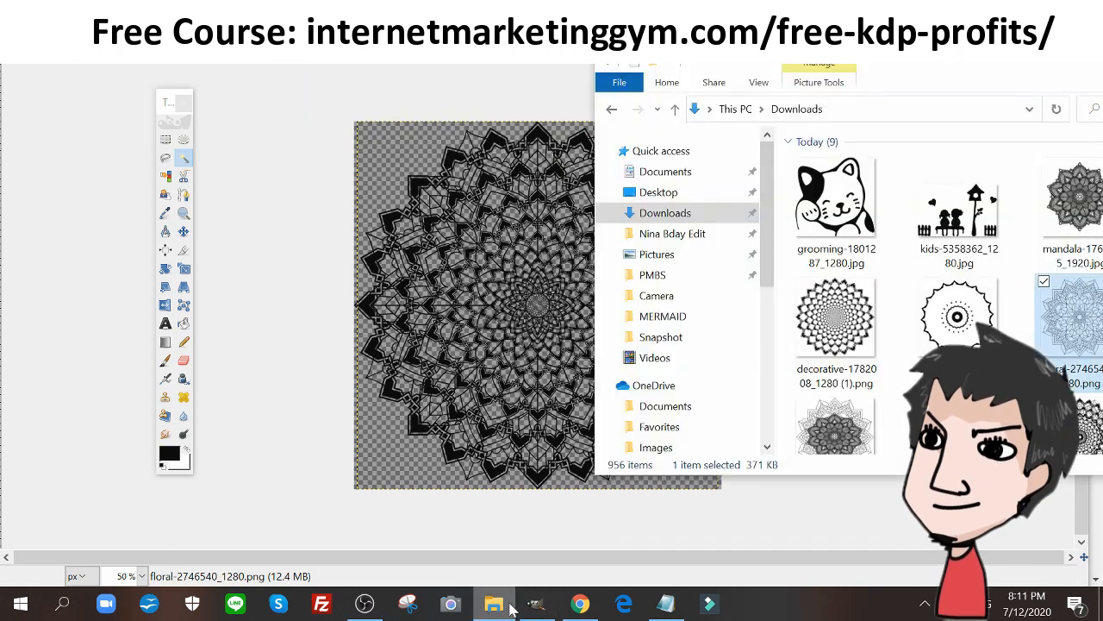
pyautogui.click(959, 332)
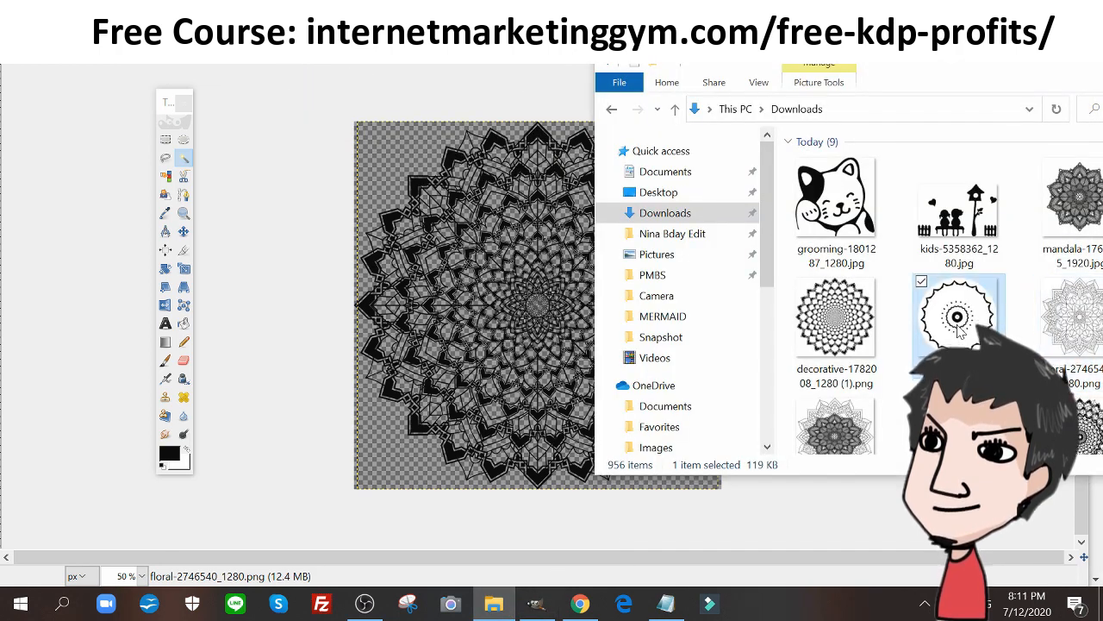
pyautogui.moveTo(959, 332); pyautogui.dragTo(621, 285)
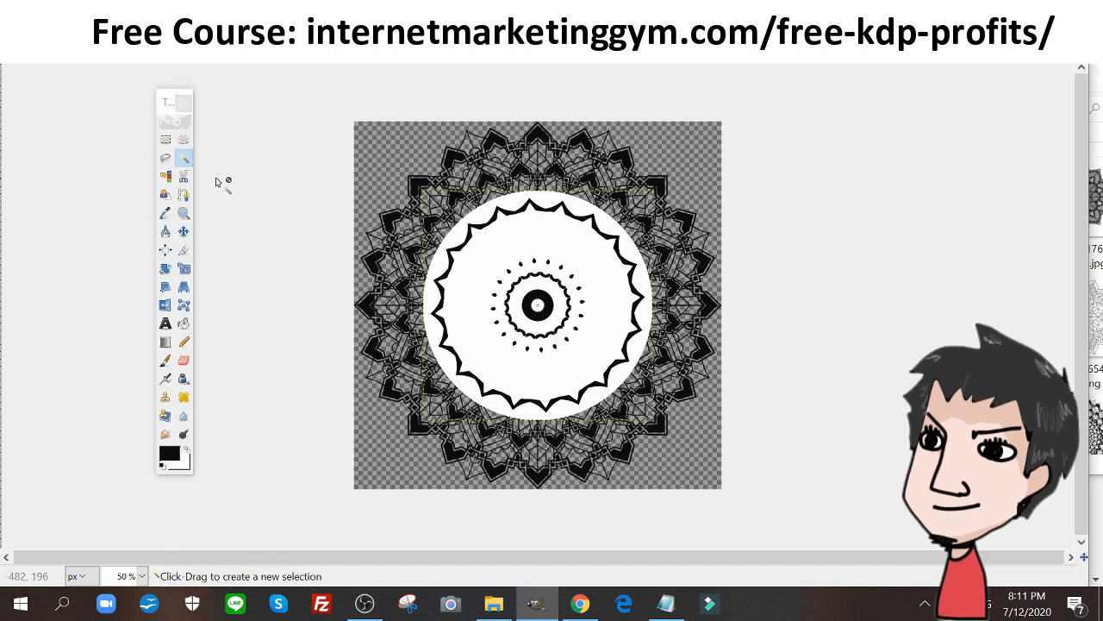
# Step: Fuzzy-select and delete the white areas of the circular overlay, from its outer ring to the centre, so the mandala beneath shows through
pyautogui.click(185, 160)
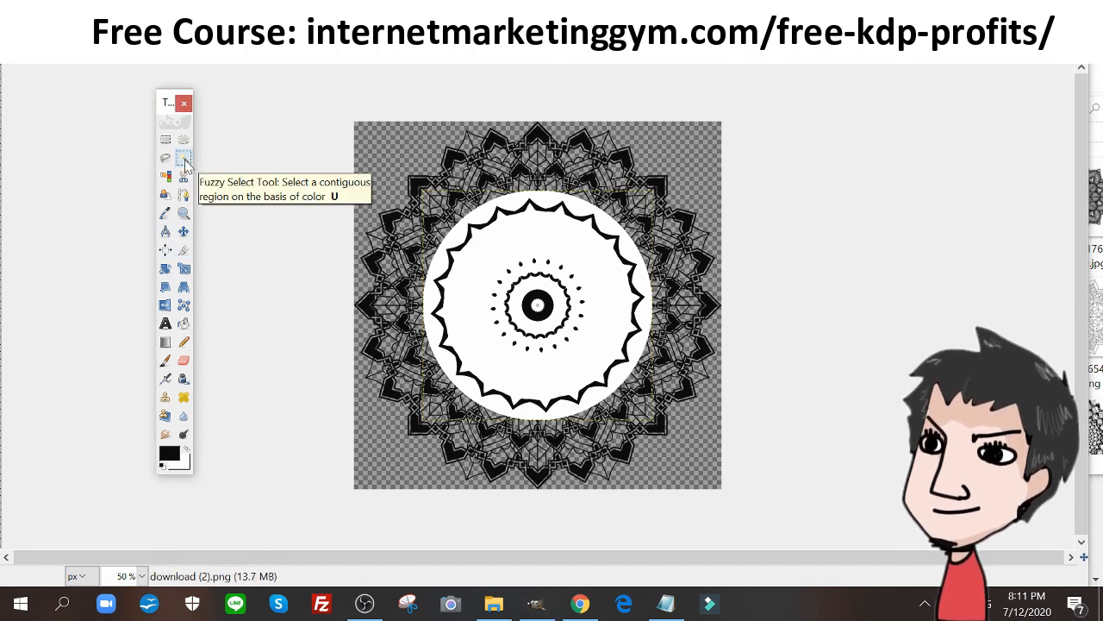
pyautogui.click(457, 237)
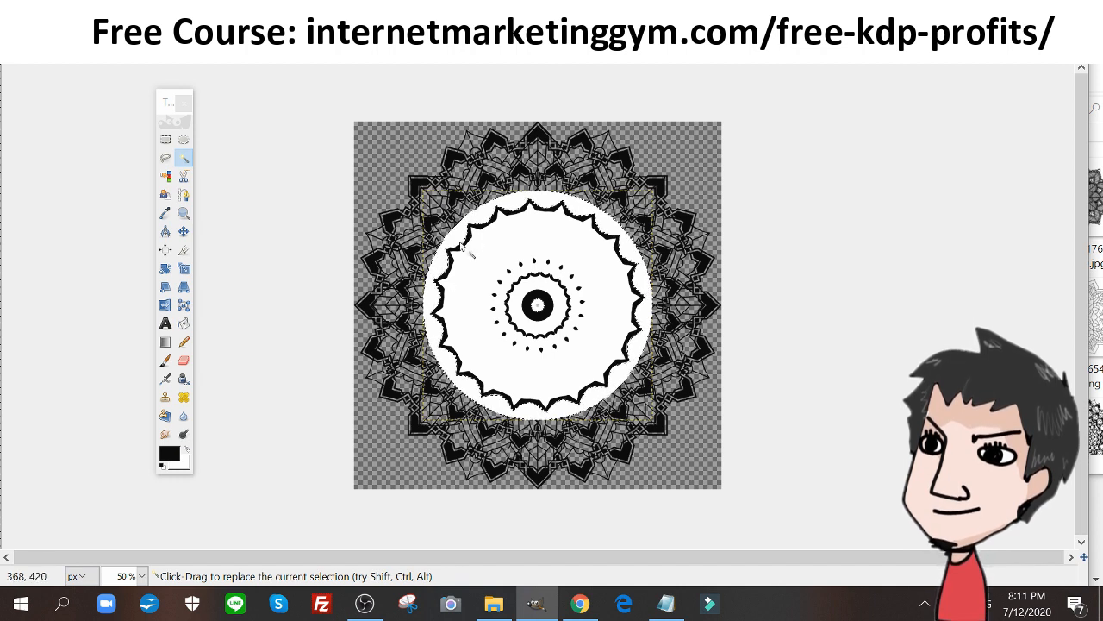
pyautogui.press('Delete')
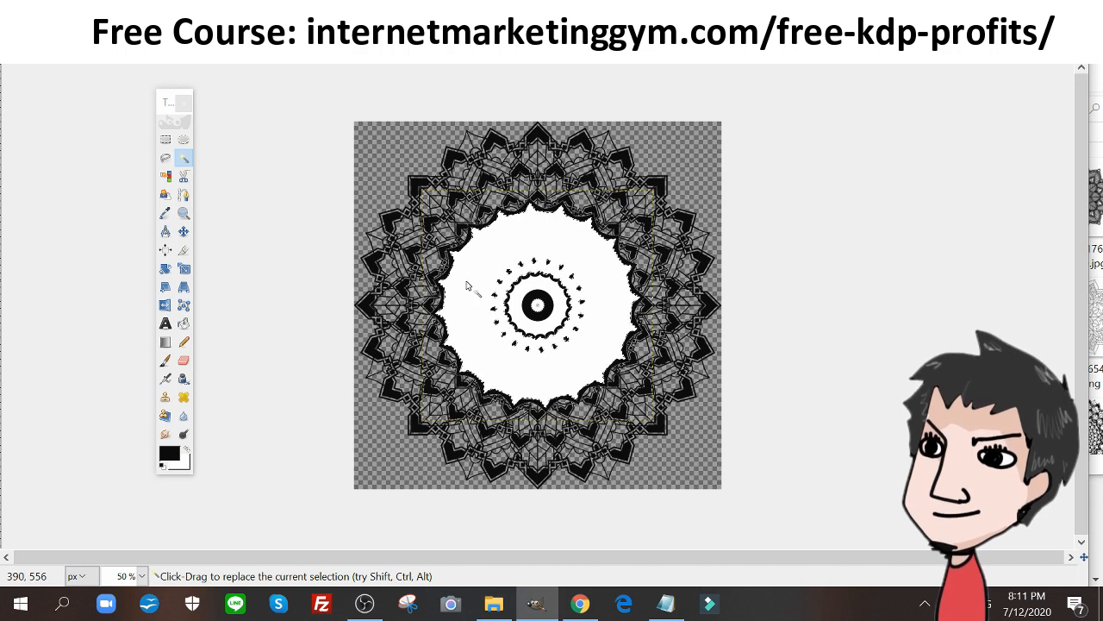
pyautogui.press('Delete')
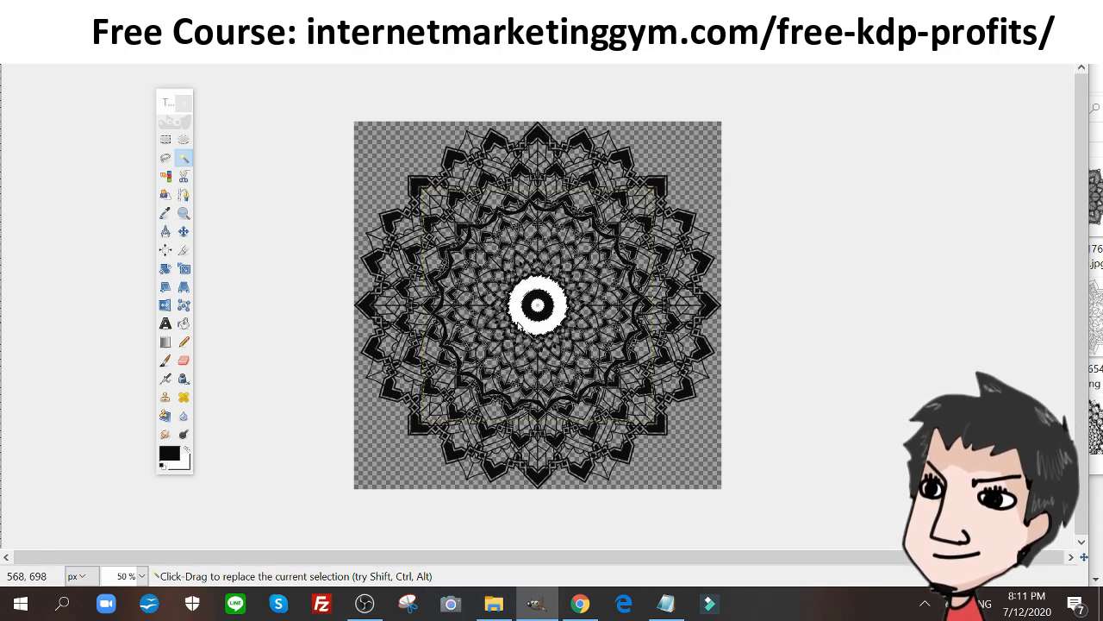
pyautogui.click(515, 322)
pyautogui.press('Delete')
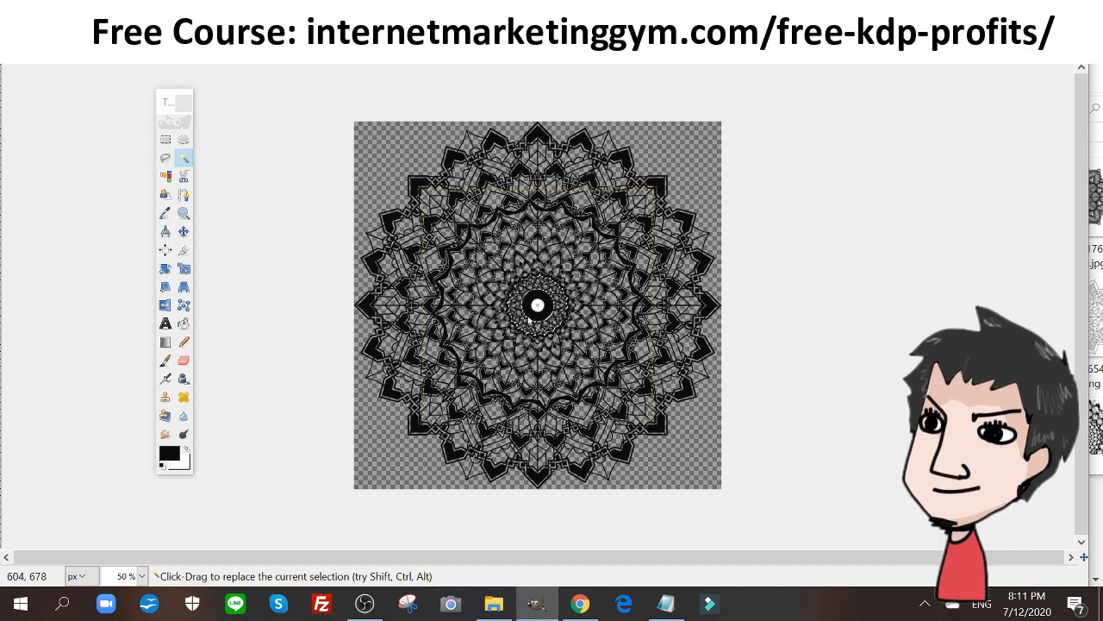
pyautogui.click(542, 308)
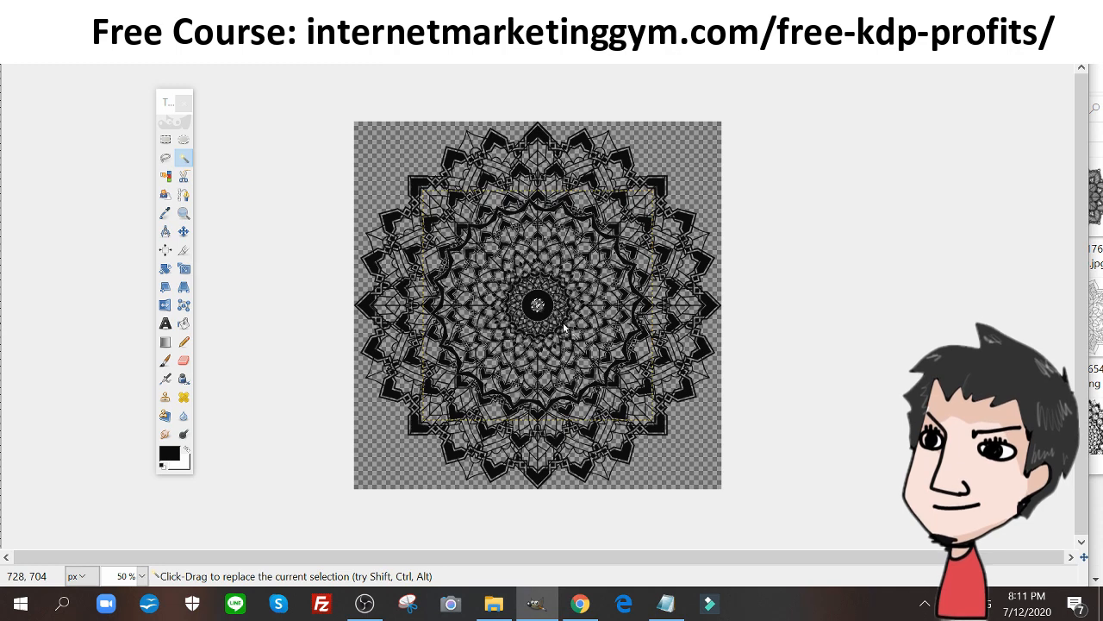
# Step: Export the combined mandala to the Downloads folder as mandala1.png and open the exported file to check it
pyautogui.hotkey('alt', 'f')
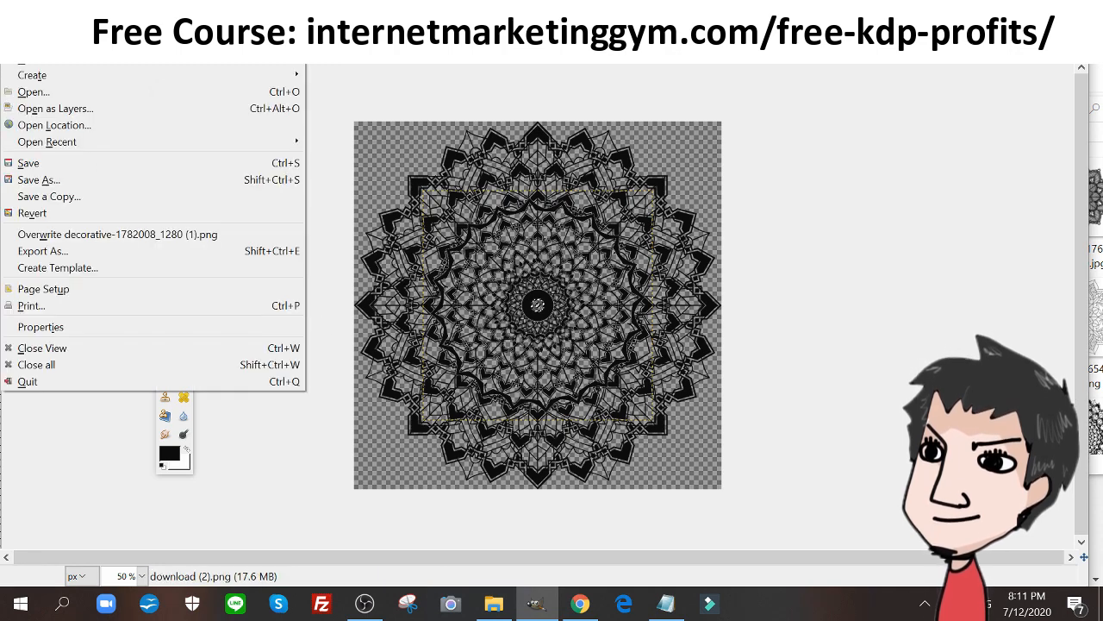
pyautogui.click(37, 250)
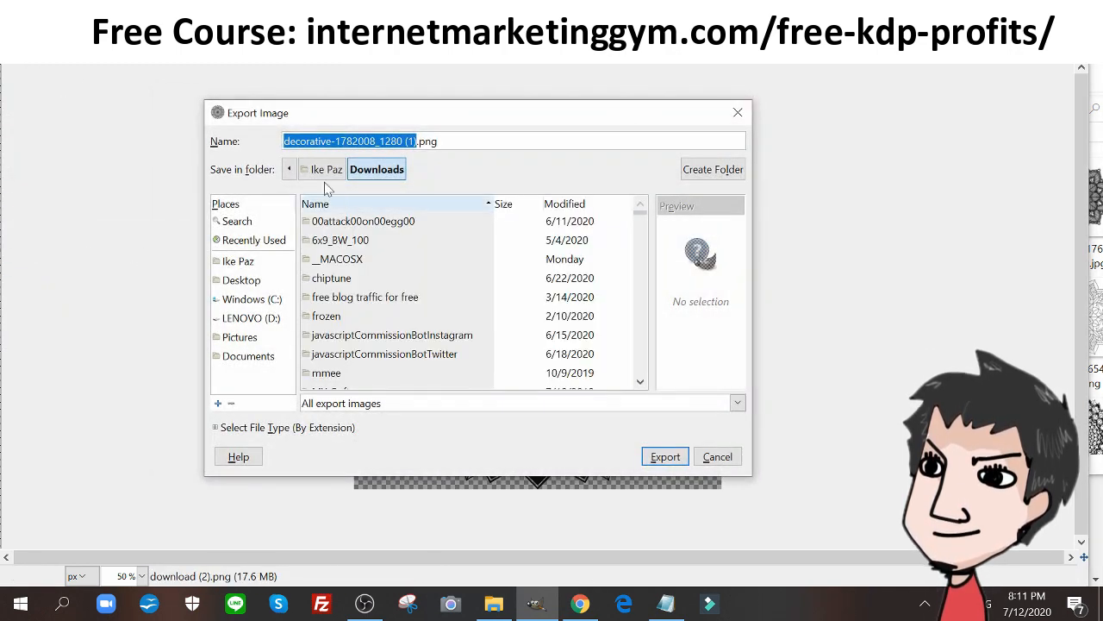
pyautogui.click(331, 142)
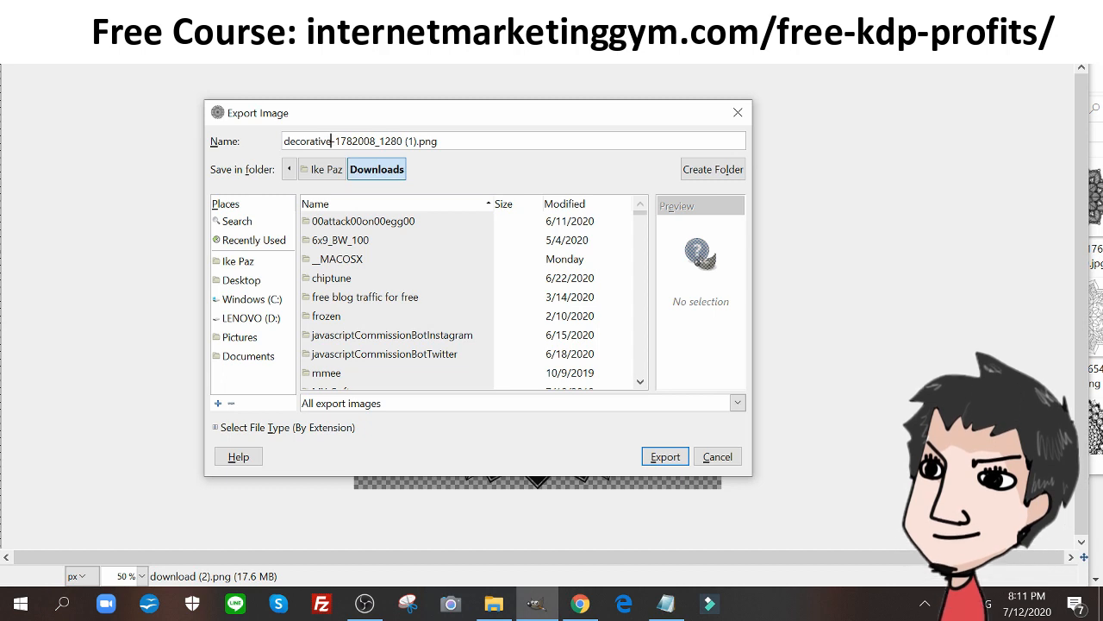
pyautogui.moveTo(418, 141); pyautogui.dragTo(290, 141)
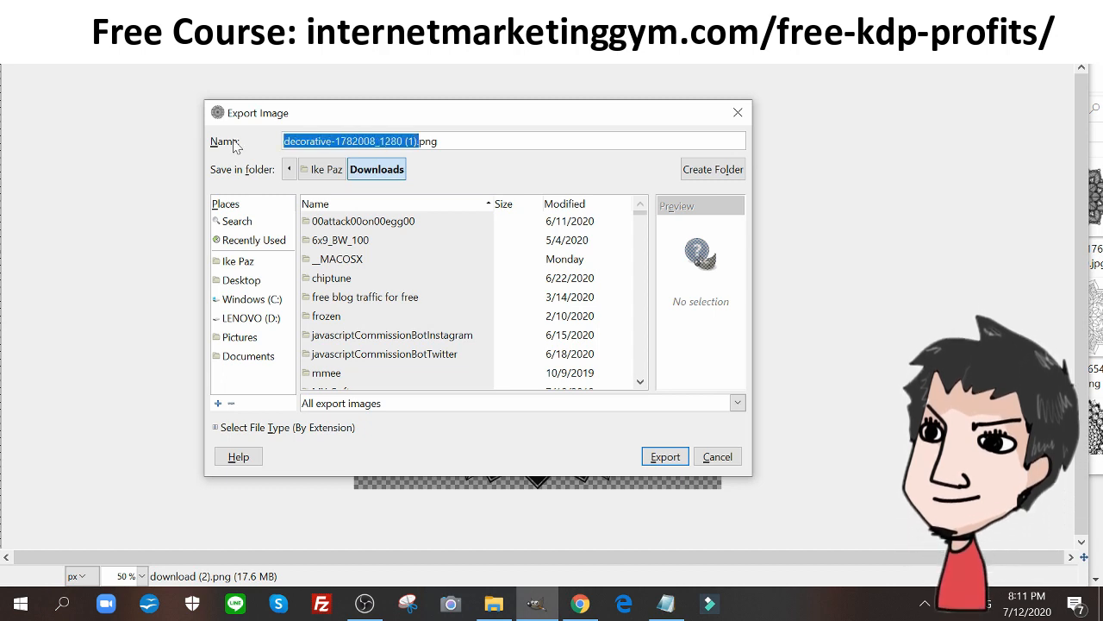
pyautogui.write('mandala1')
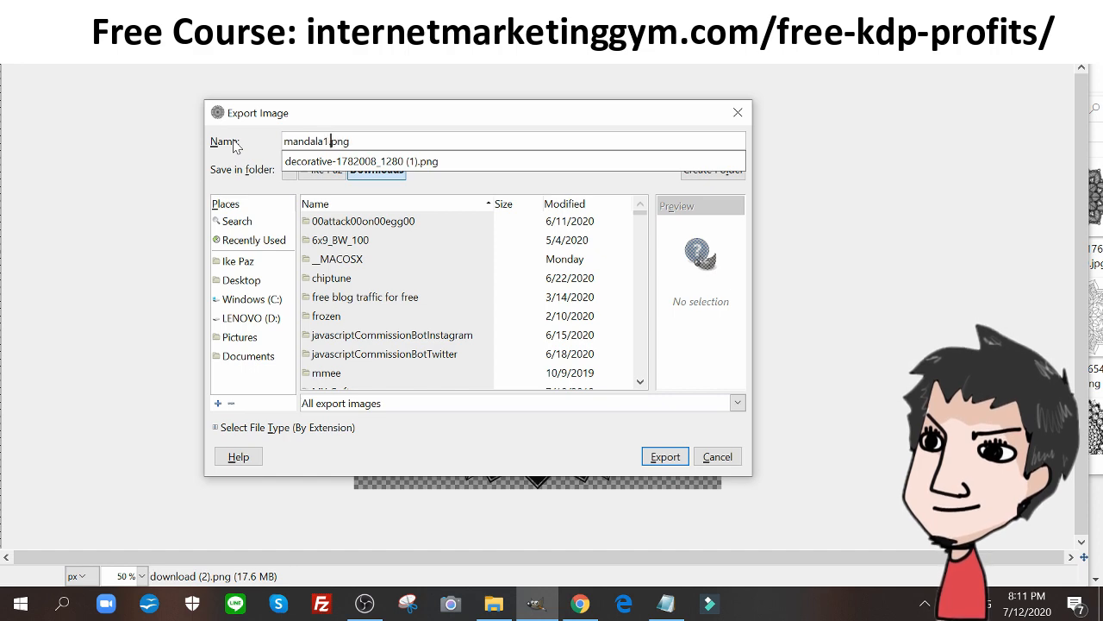
pyautogui.click(669, 460)
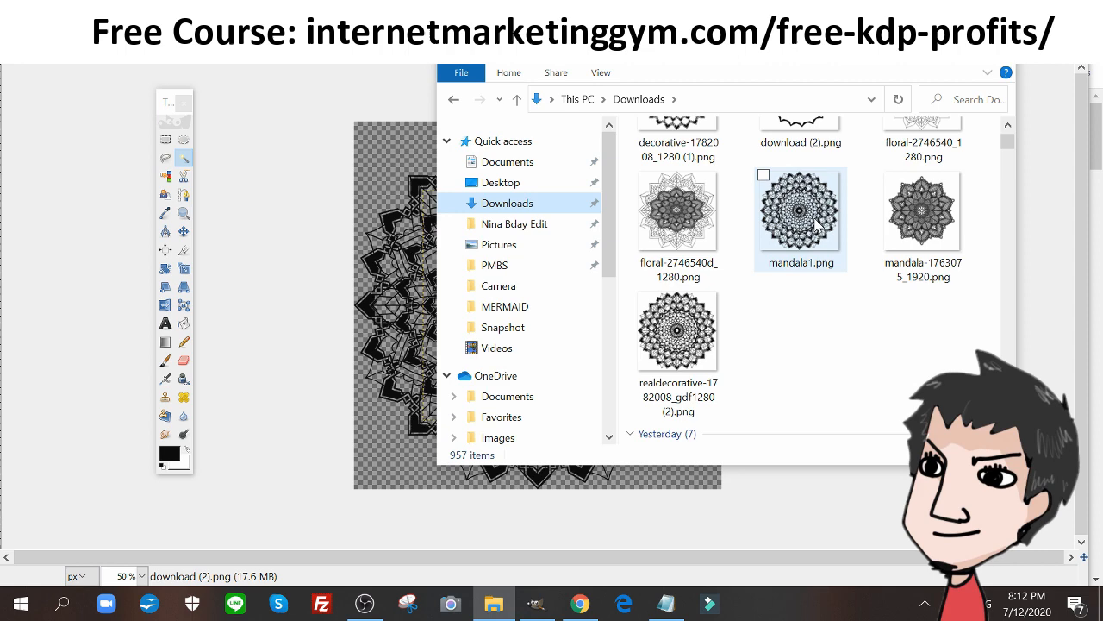
pyautogui.doubleClick(814, 226)
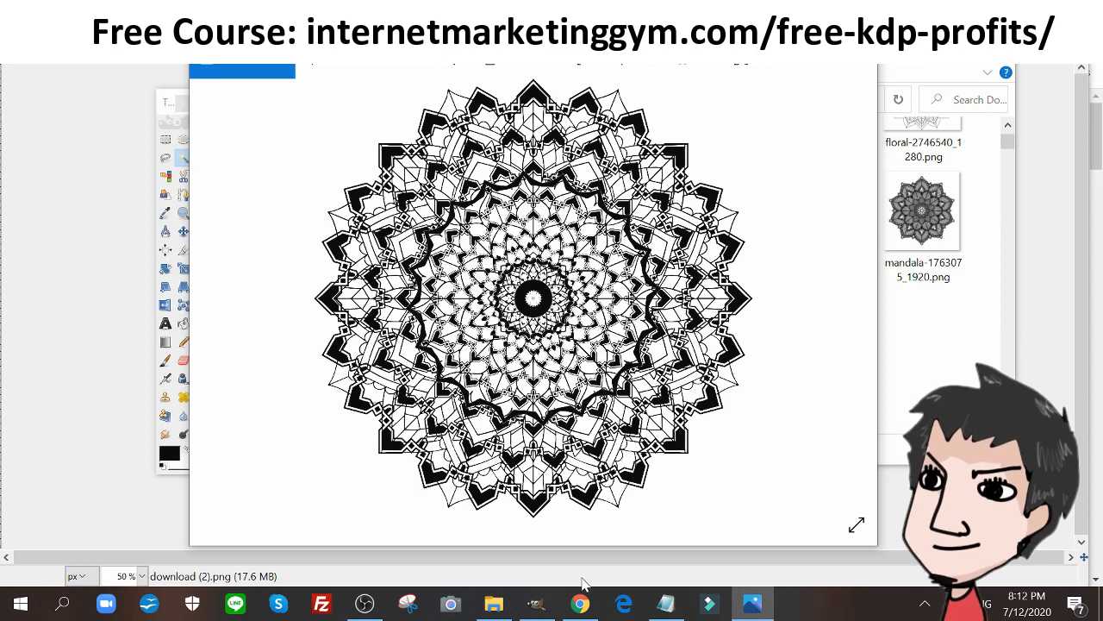
# Step: Switch to the browser and open the Canva website in a new tab
pyautogui.click(580, 604)
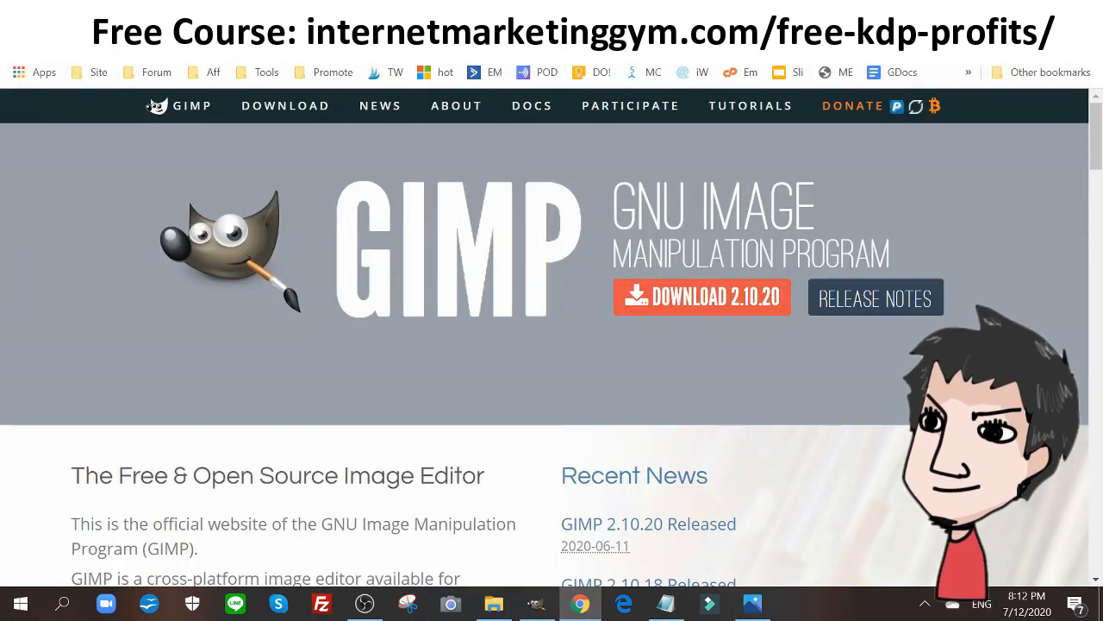
pyautogui.click(617, 14)
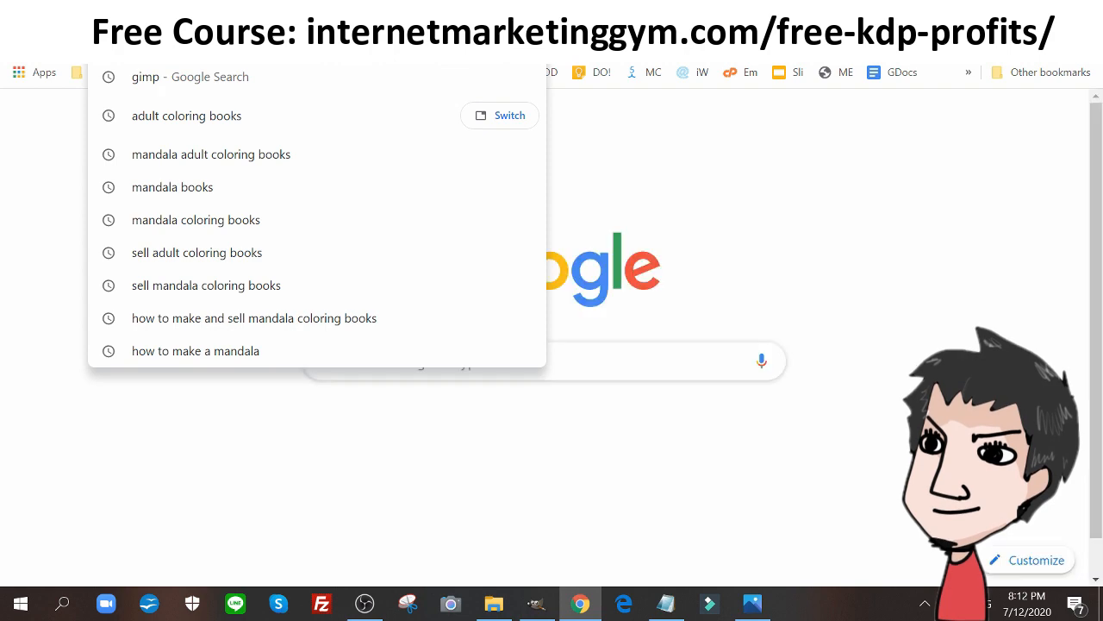
pyautogui.write('canva')
pyautogui.press('Return')
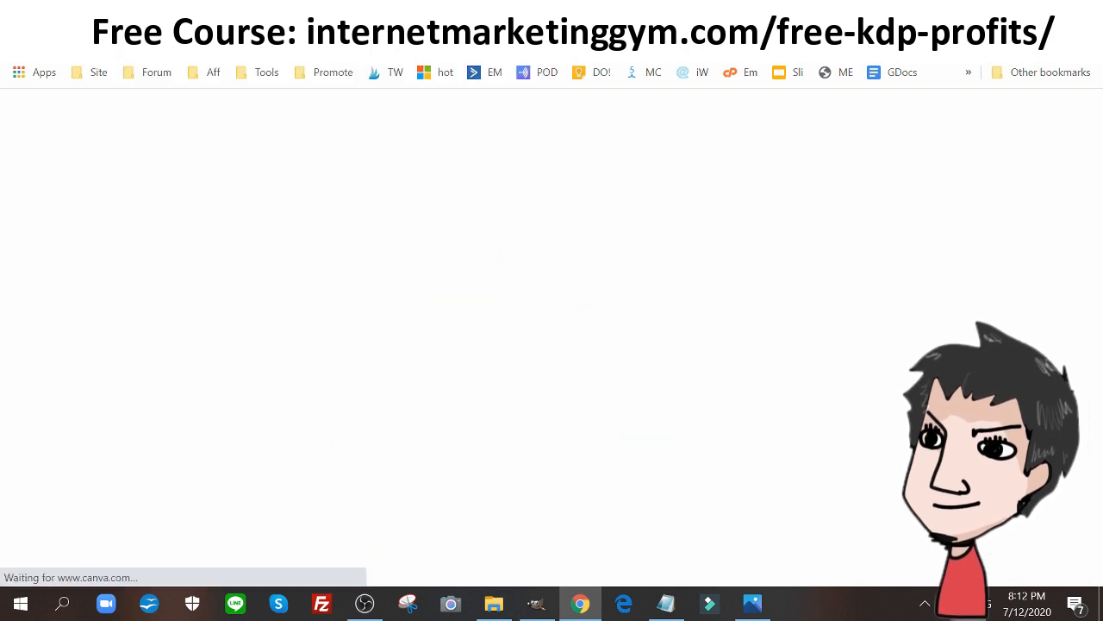
pyautogui.click(536, 603)
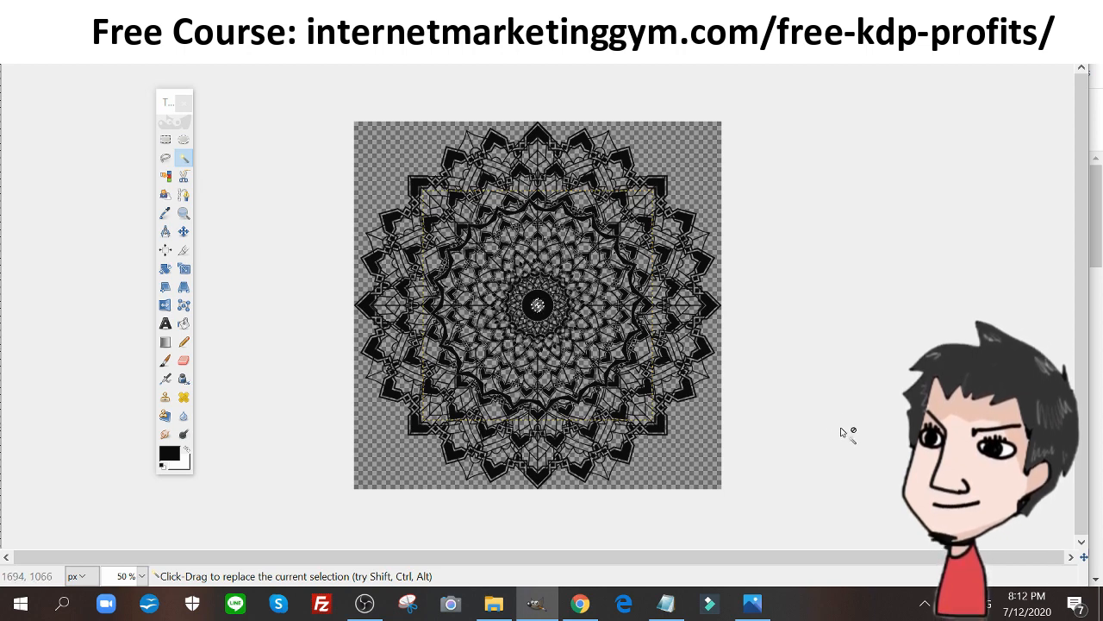
pyautogui.hotkey('alt', 'Tab')
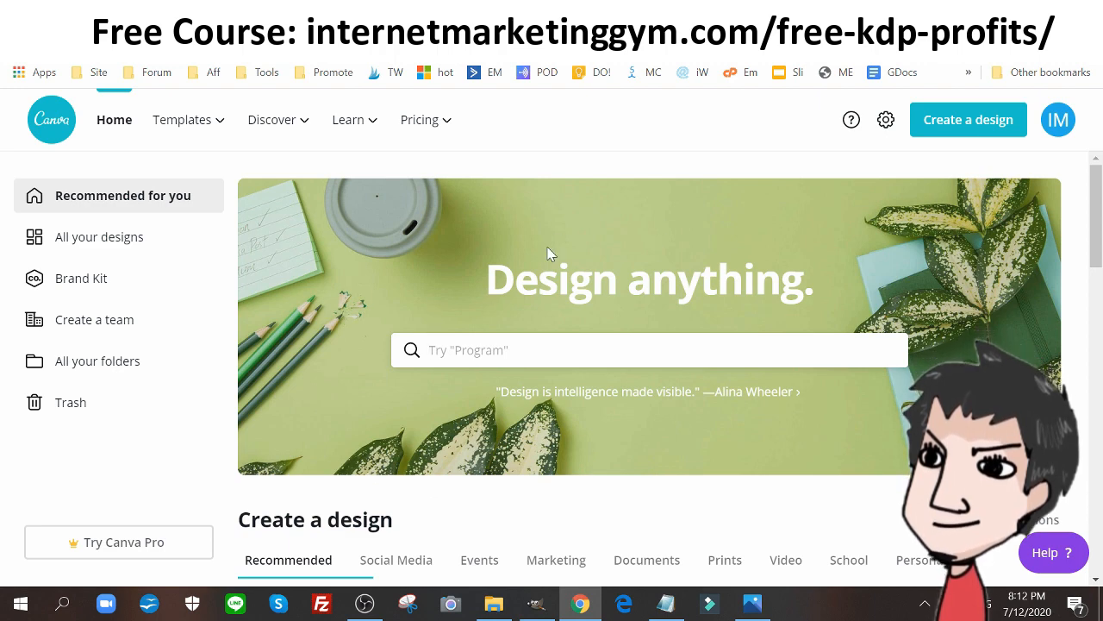
# Step: Create a blank US Letter Document design in Canva
pyautogui.scroll(-3, 616, 207)
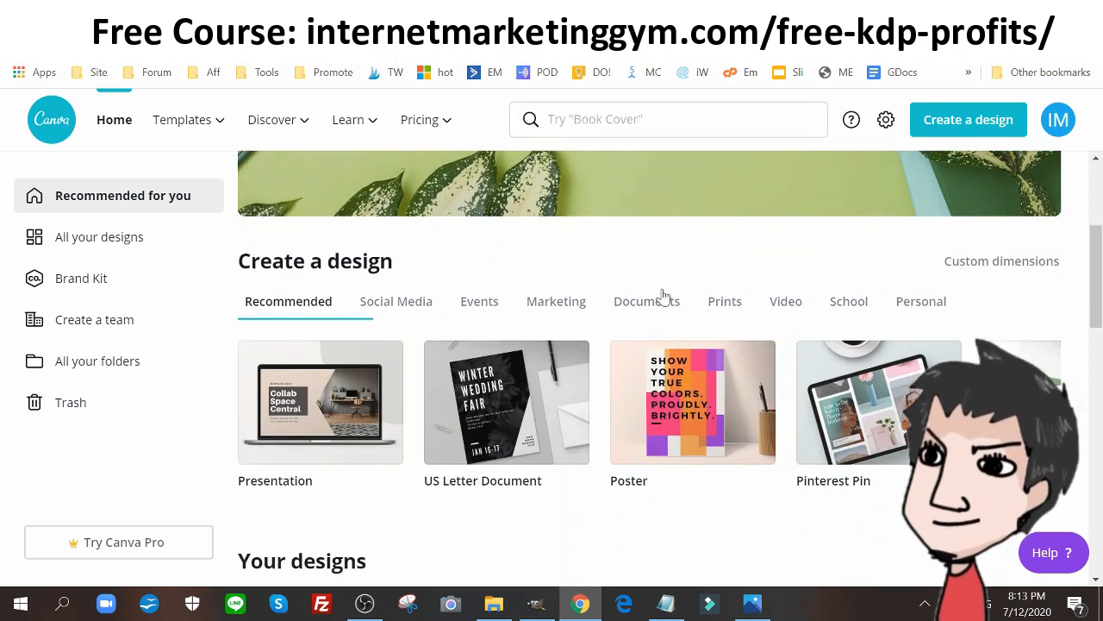
pyautogui.click(988, 267)
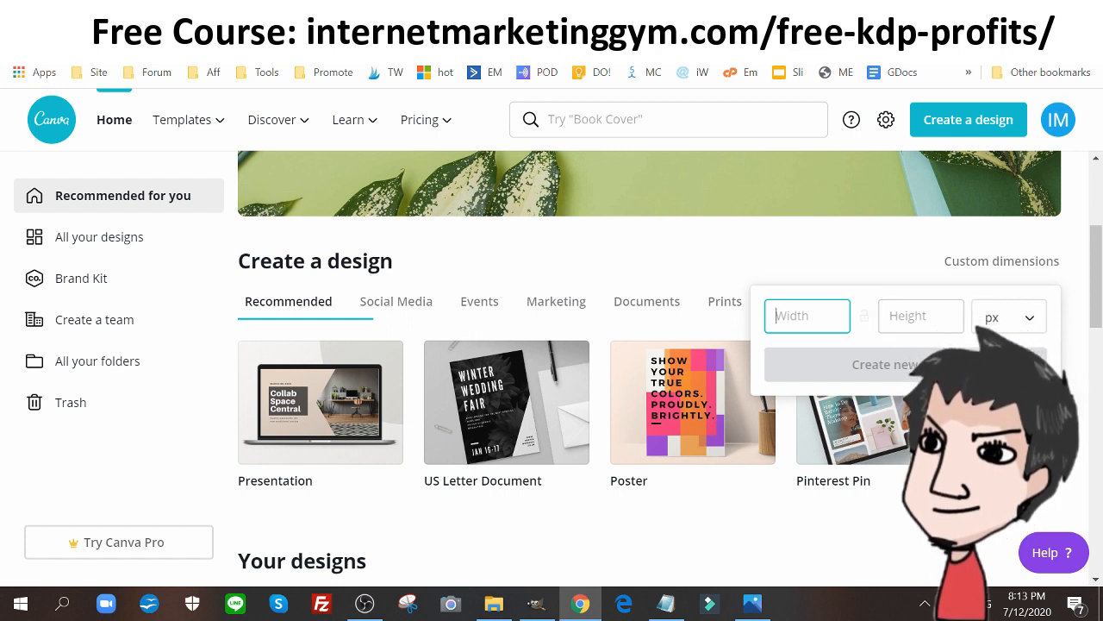
pyautogui.click(519, 460)
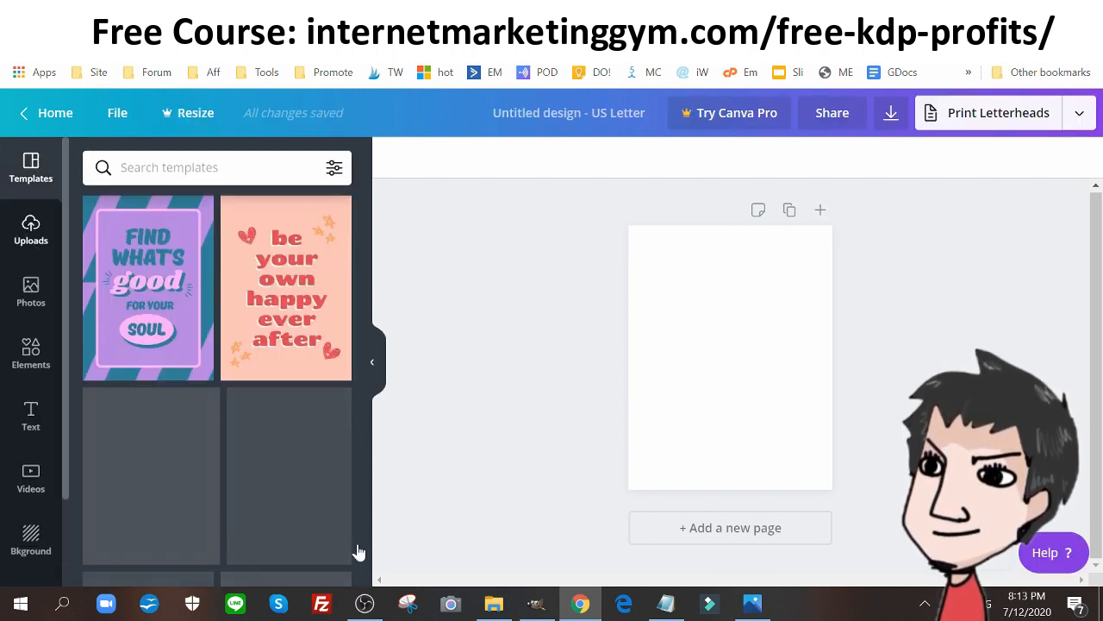
# Step: Upload mandala1.png from the Downloads folder to the Canva image uploads
pyautogui.click(39, 232)
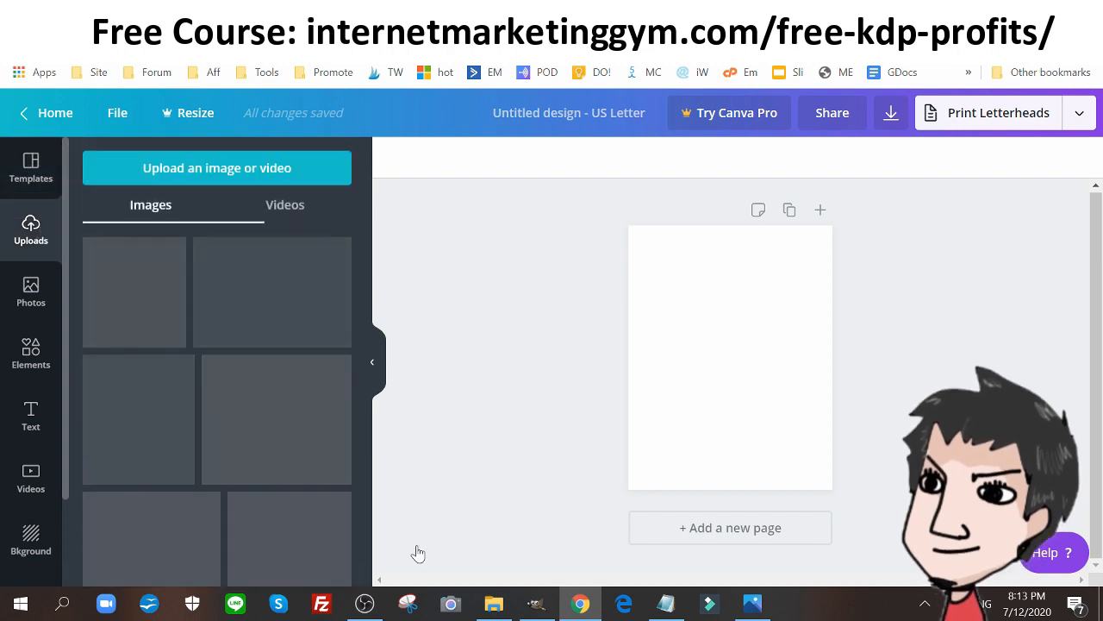
pyautogui.click(498, 605)
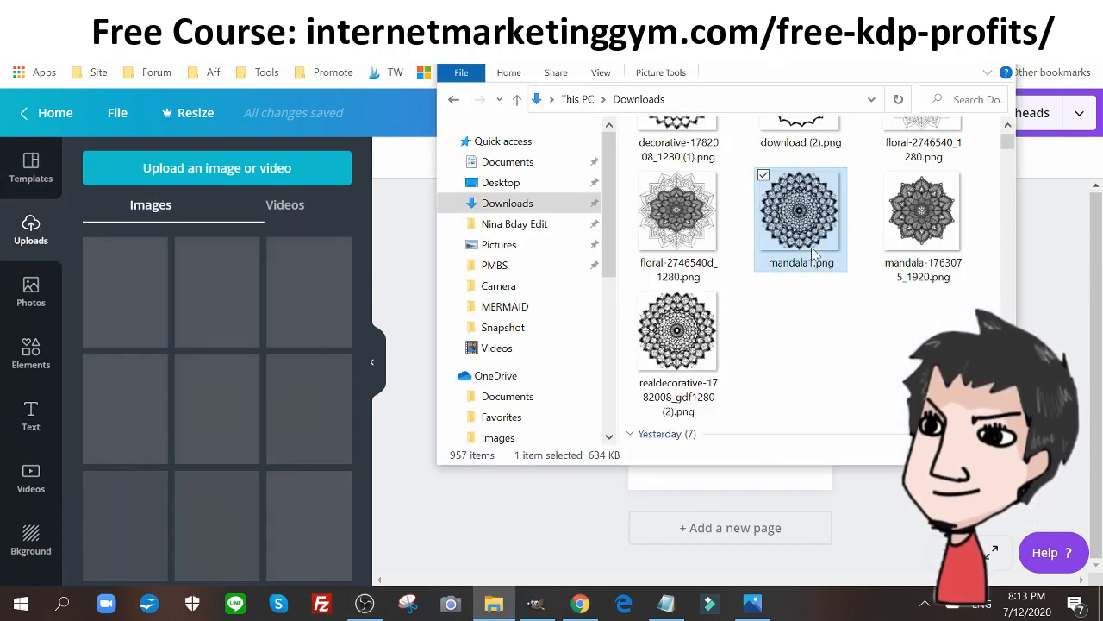
pyautogui.moveTo(825, 230); pyautogui.dragTo(233, 325)
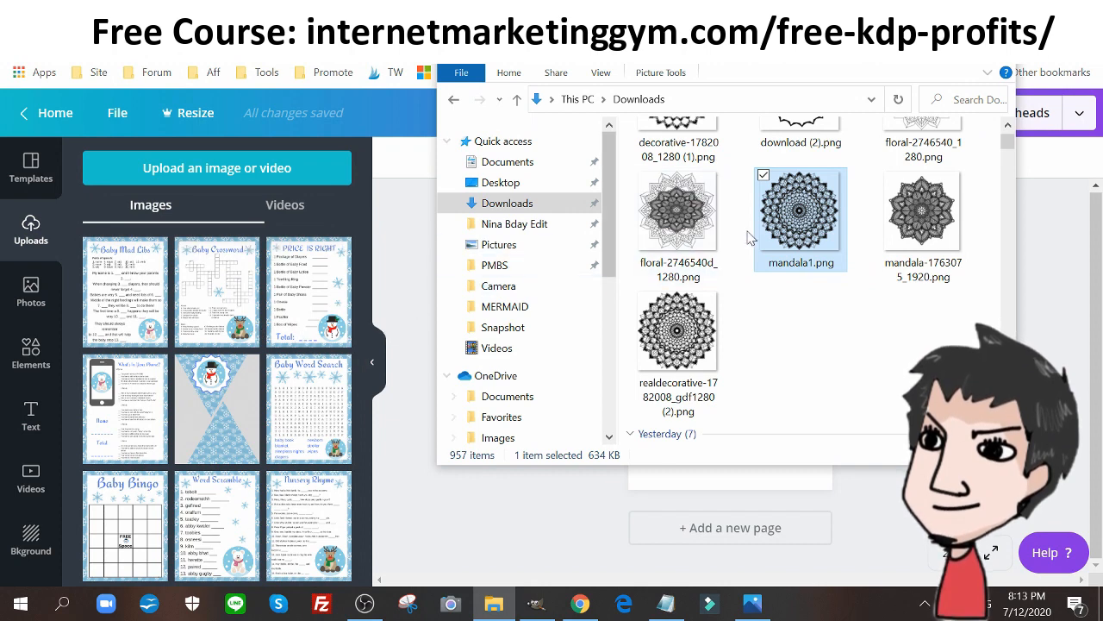
pyautogui.moveTo(808, 221); pyautogui.dragTo(246, 288)
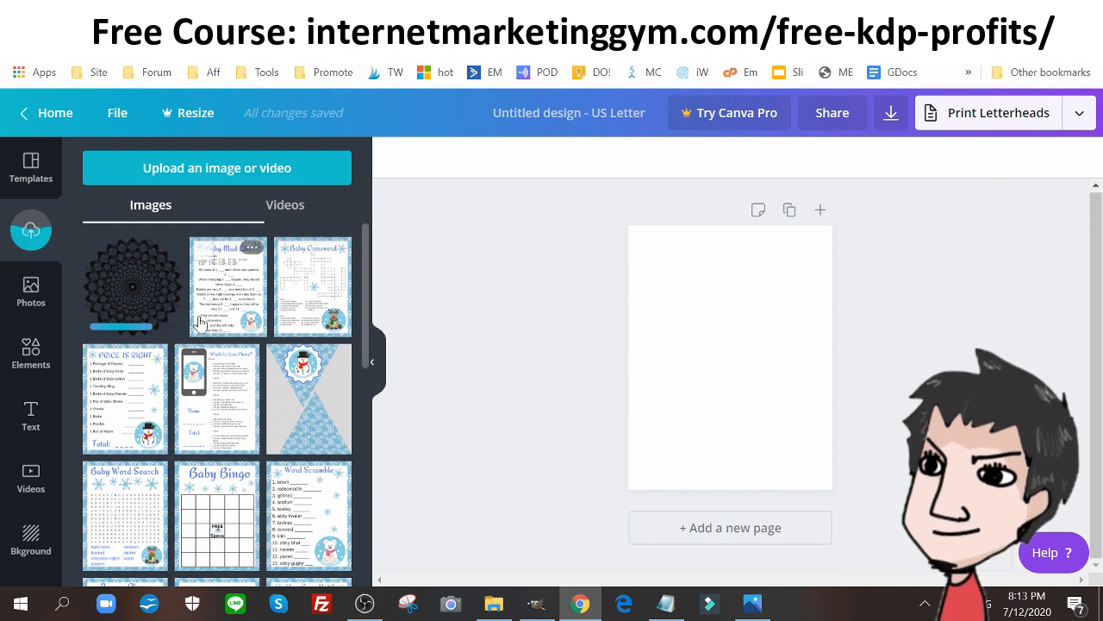
# Step: Place the uploaded mandala on the blank page, enlarge it to nearly the page width and centre it horizontally
pyautogui.click(133, 288)
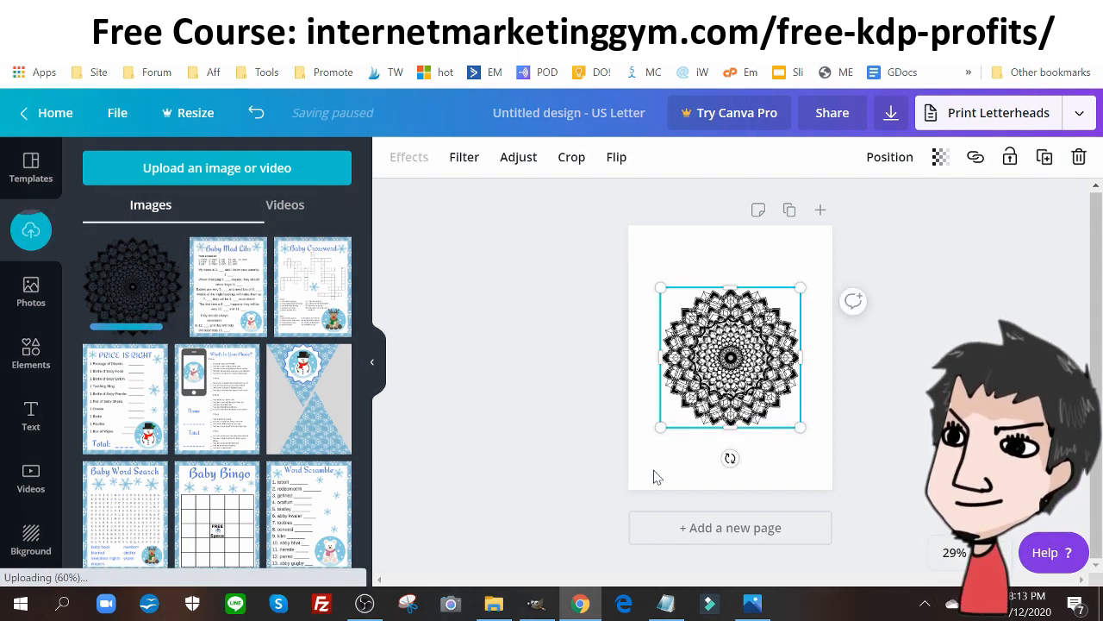
pyautogui.moveTo(656, 434); pyautogui.dragTo(638, 449)
pyautogui.moveTo(787, 455); pyautogui.dragTo(830, 475)
pyautogui.moveTo(752, 394)
pyautogui.mouseDown()
pyautogui.moveTo(755, 365)
pyautogui.moveTo(748, 372)
pyautogui.mouseUp()
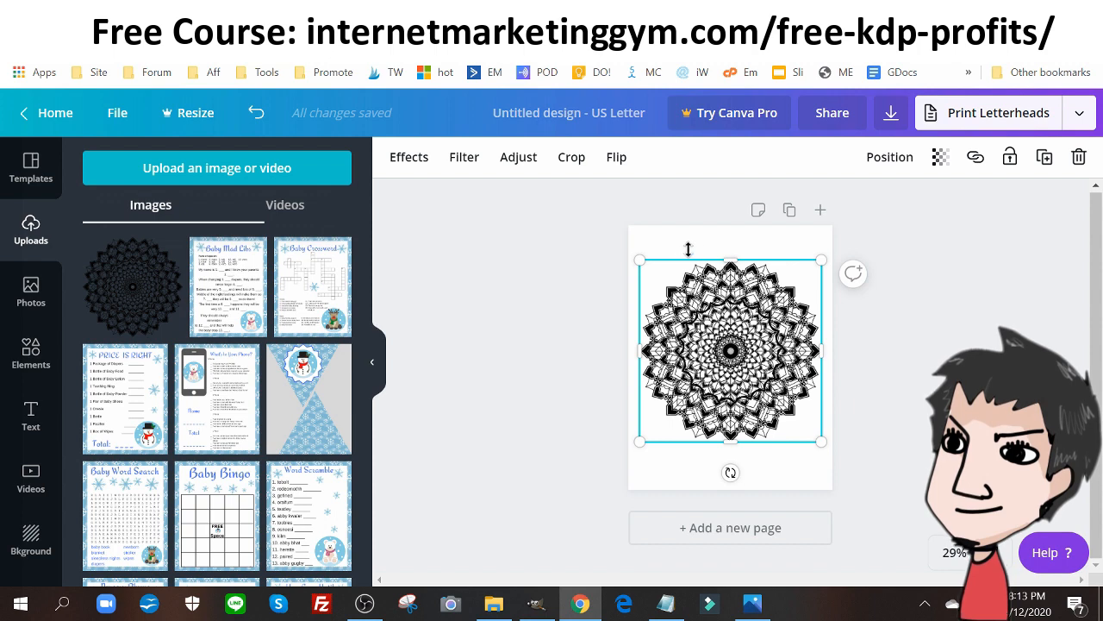
pyautogui.click(543, 301)
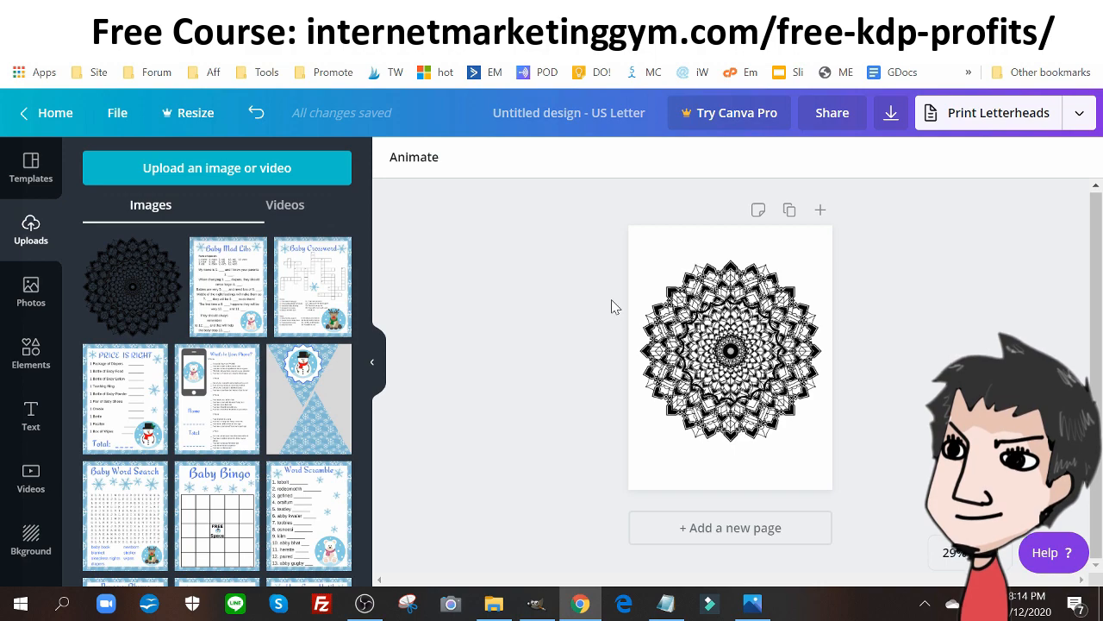
# Step: Duplicate the mandala page three times to make a four-page document
pyautogui.click(789, 210)
pyautogui.click(802, 210)
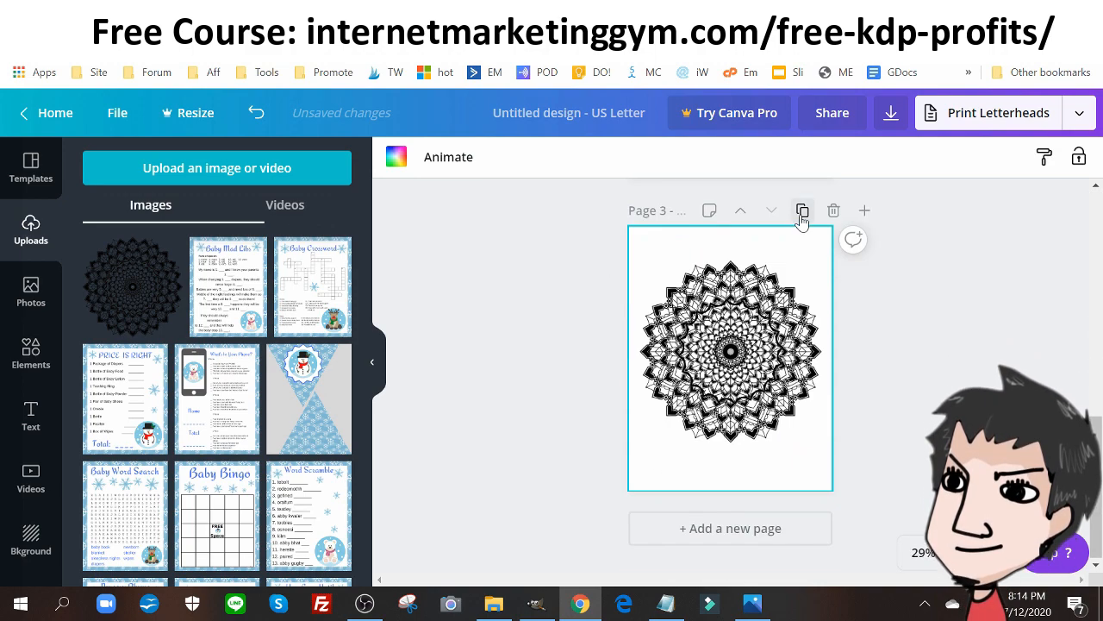
pyautogui.click(802, 210)
# Step: Delete the mandala from pages 2, 3 and 4, keeping the one on page 1
pyautogui.scroll(5, 755, 362)
pyautogui.scroll(3, 754, 362)
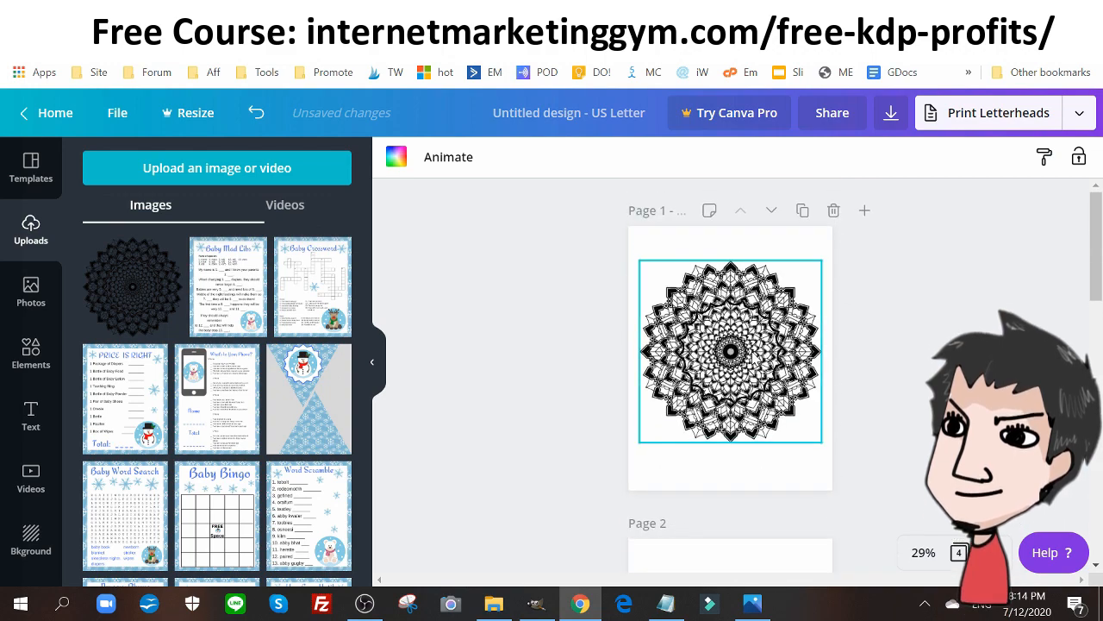
pyautogui.scroll(-3, 755, 362)
pyautogui.click(738, 470)
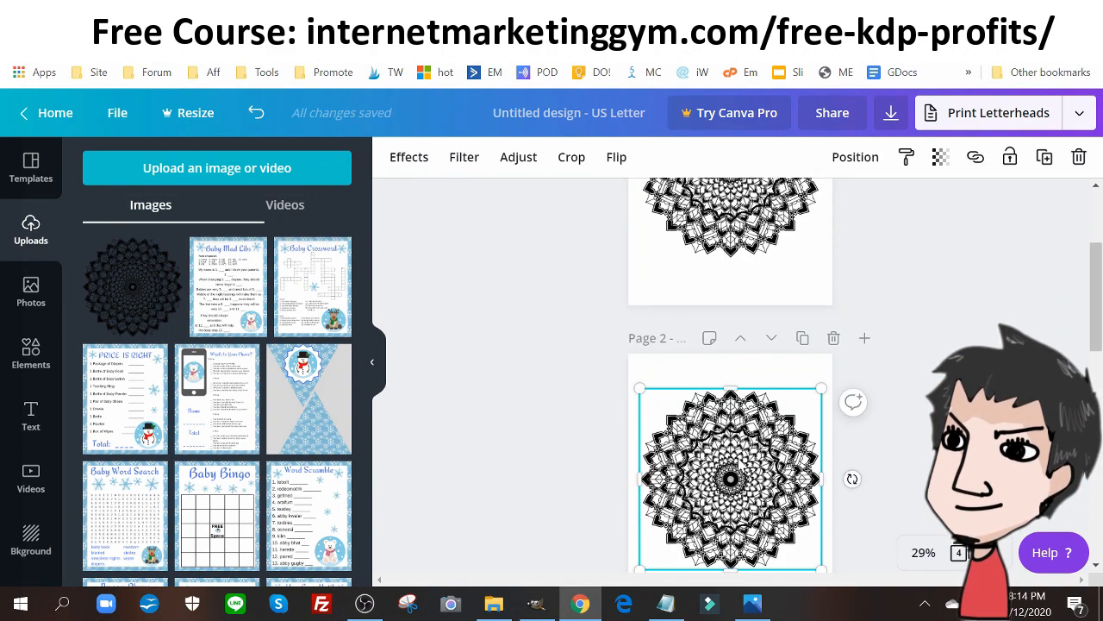
pyautogui.press('Delete')
pyautogui.scroll(-3, 739, 461)
pyautogui.click(739, 457)
pyautogui.press('Delete')
pyautogui.scroll(-3, 739, 456)
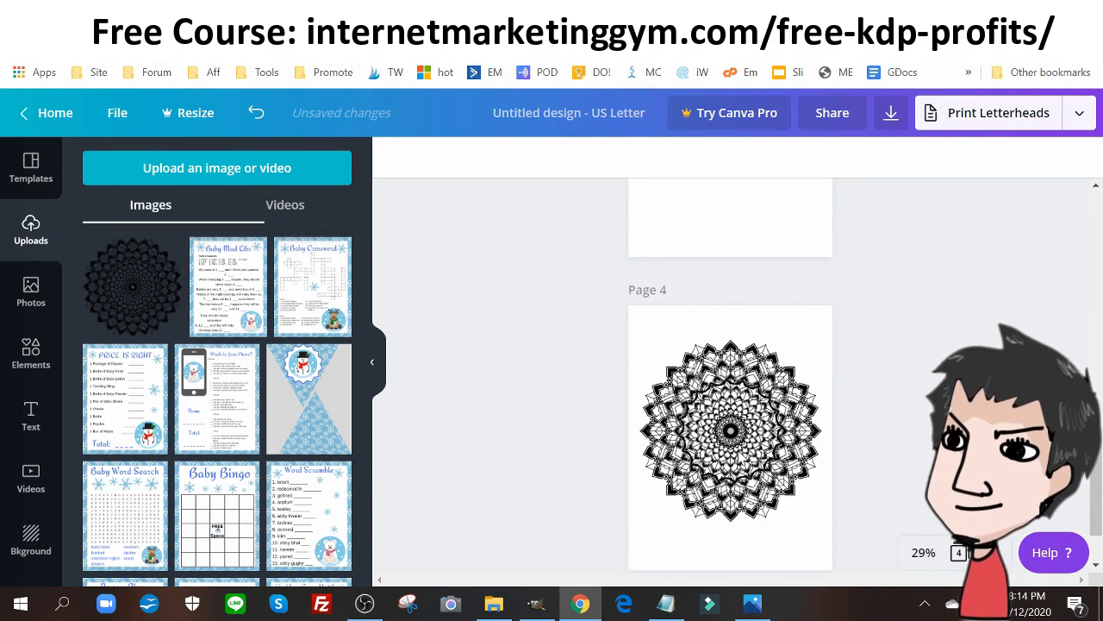
pyautogui.click(739, 444)
pyautogui.press('Delete')
# Step: Look over page 1 and the blank page 2, and switch to the mandala image open in GIMP
pyautogui.scroll(10, 741, 442)
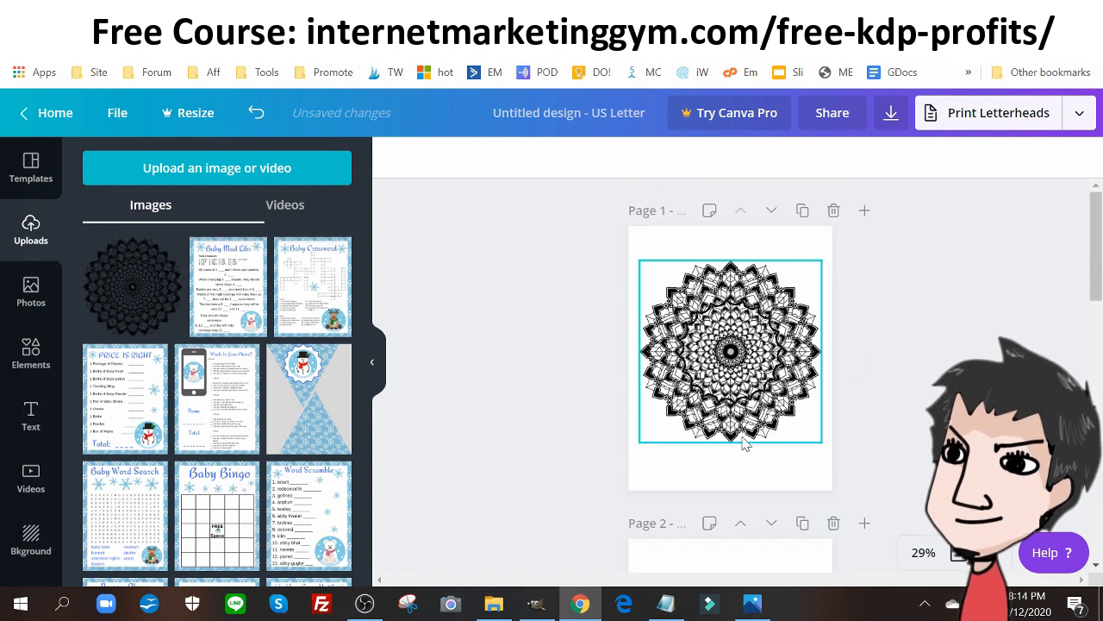
pyautogui.click(745, 444)
pyautogui.scroll(-3, 758, 414)
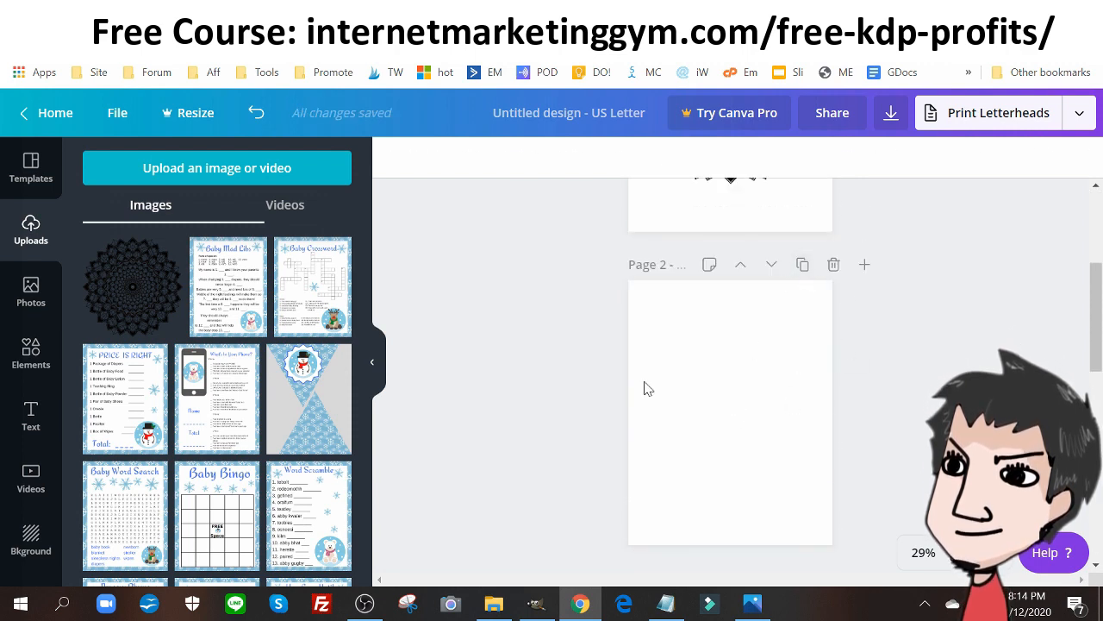
pyautogui.scroll(3, 534, 456)
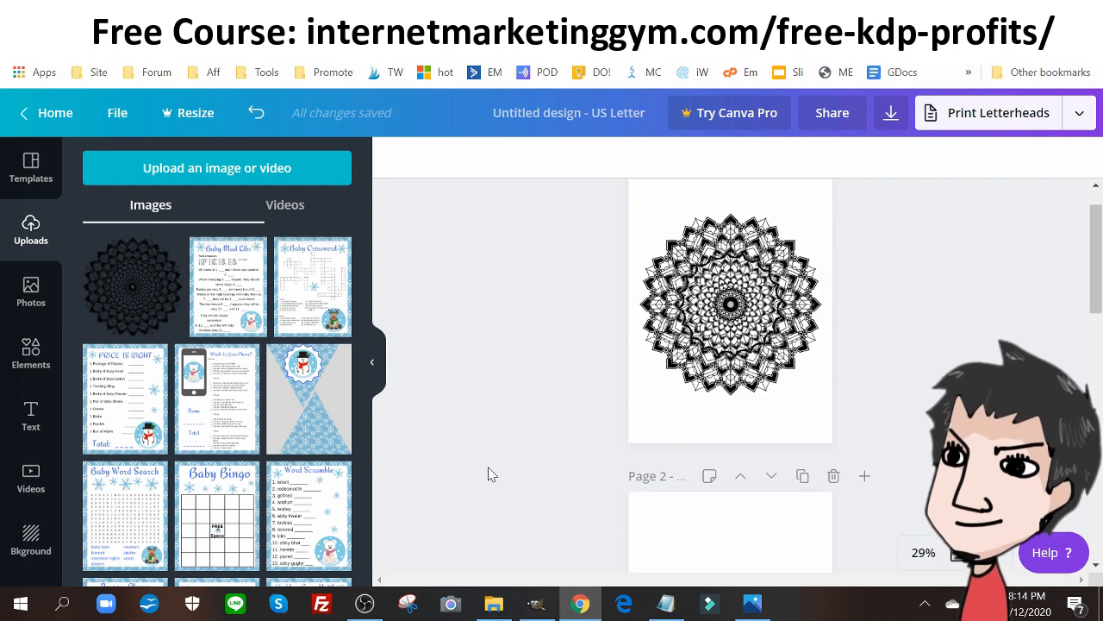
pyautogui.click(540, 608)
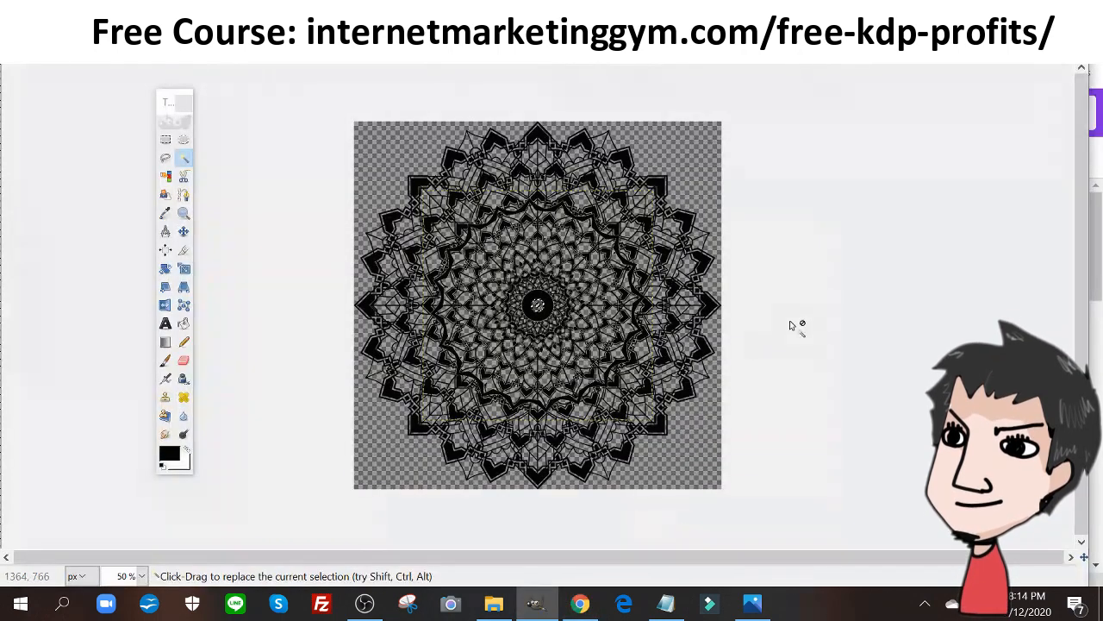